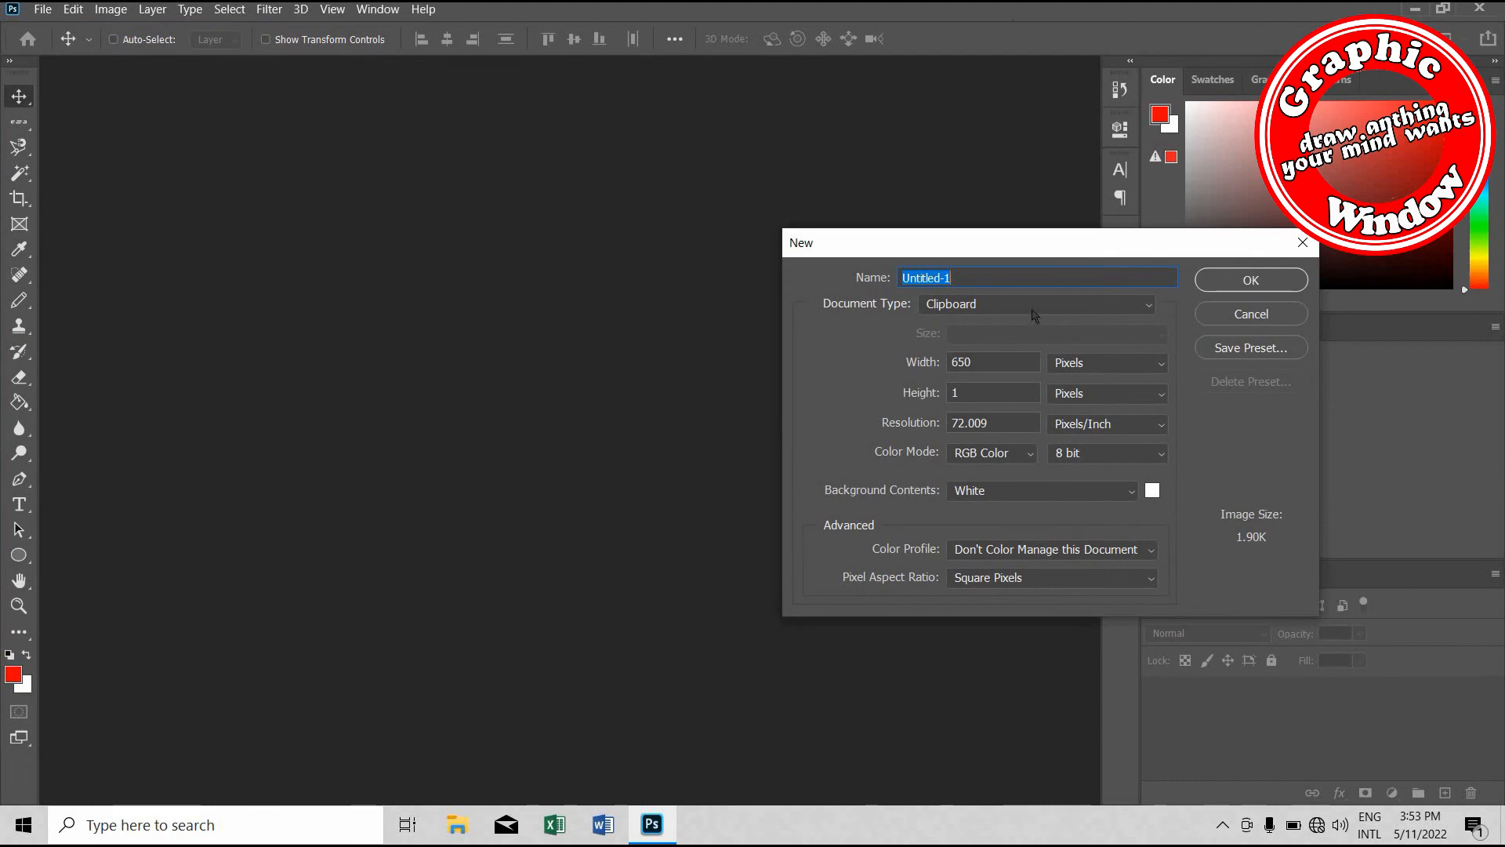
Create a new document using the International Paper type in A3 size
left_click(1033, 306)
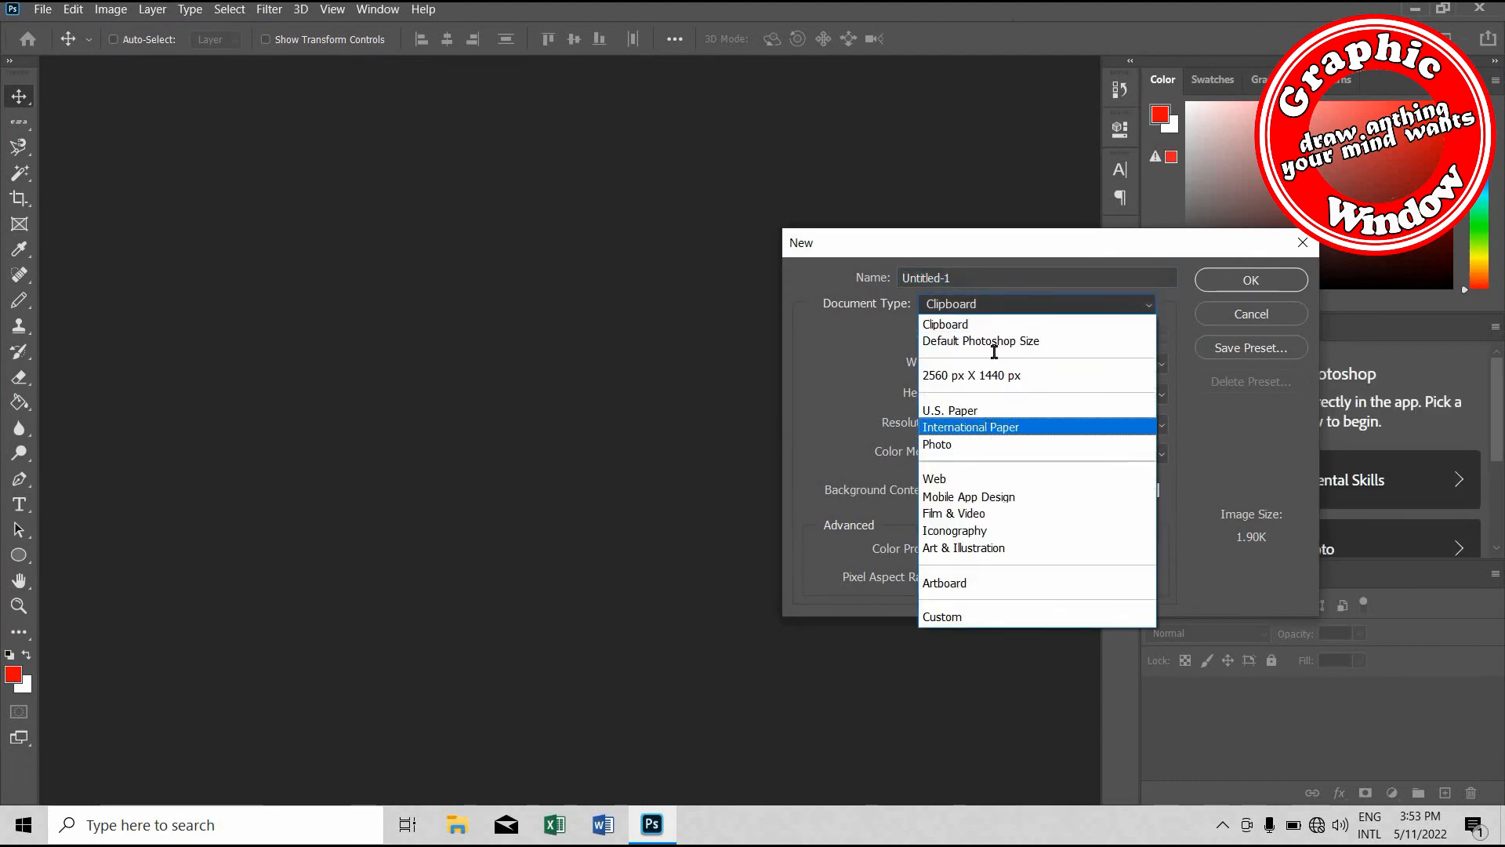
left_click(992, 428)
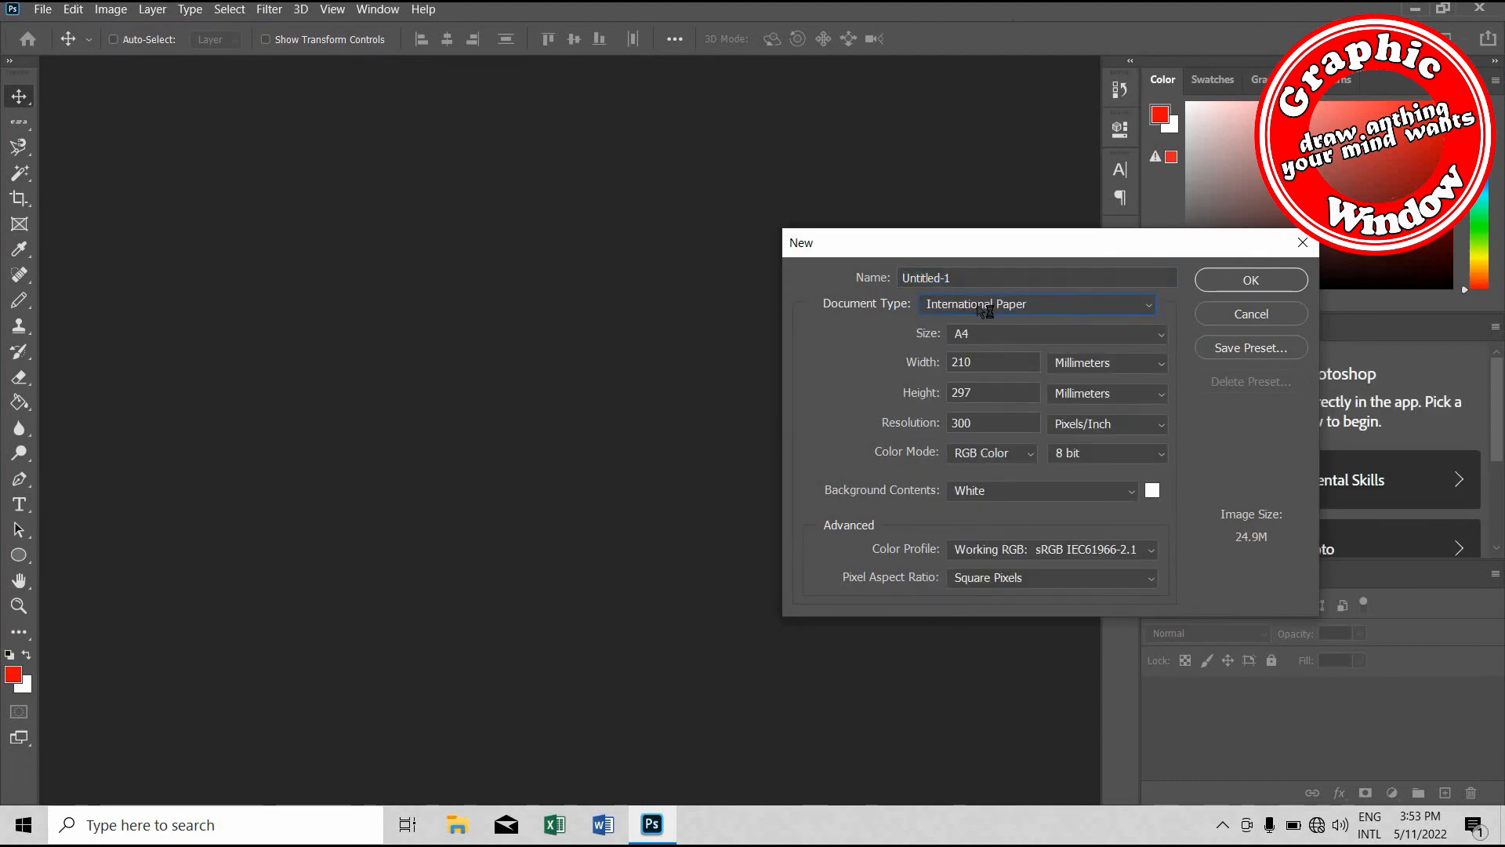
left_click(1016, 340)
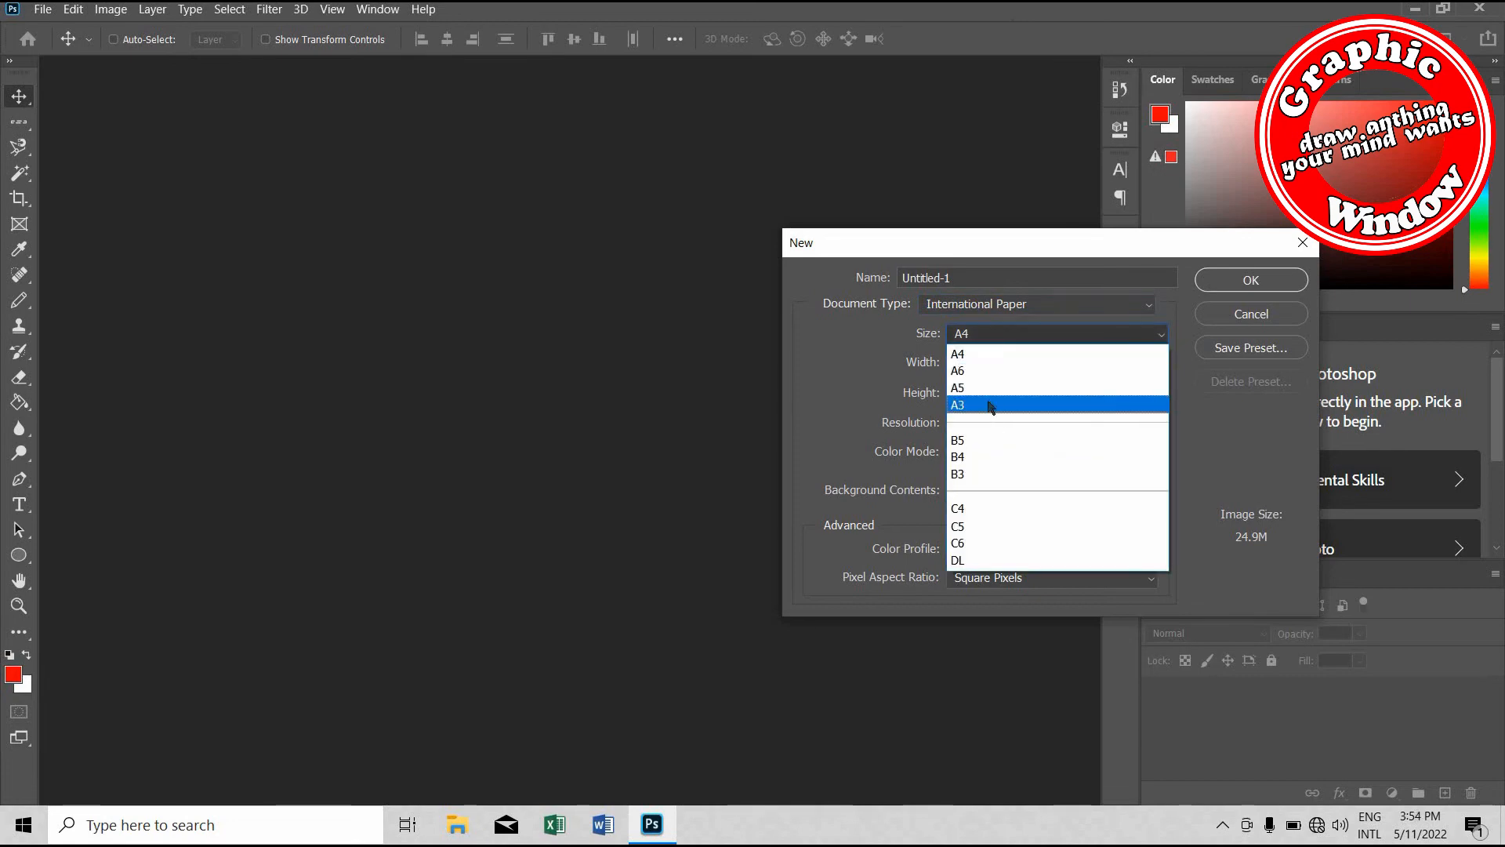
left_click(990, 406)
left_click(1251, 280)
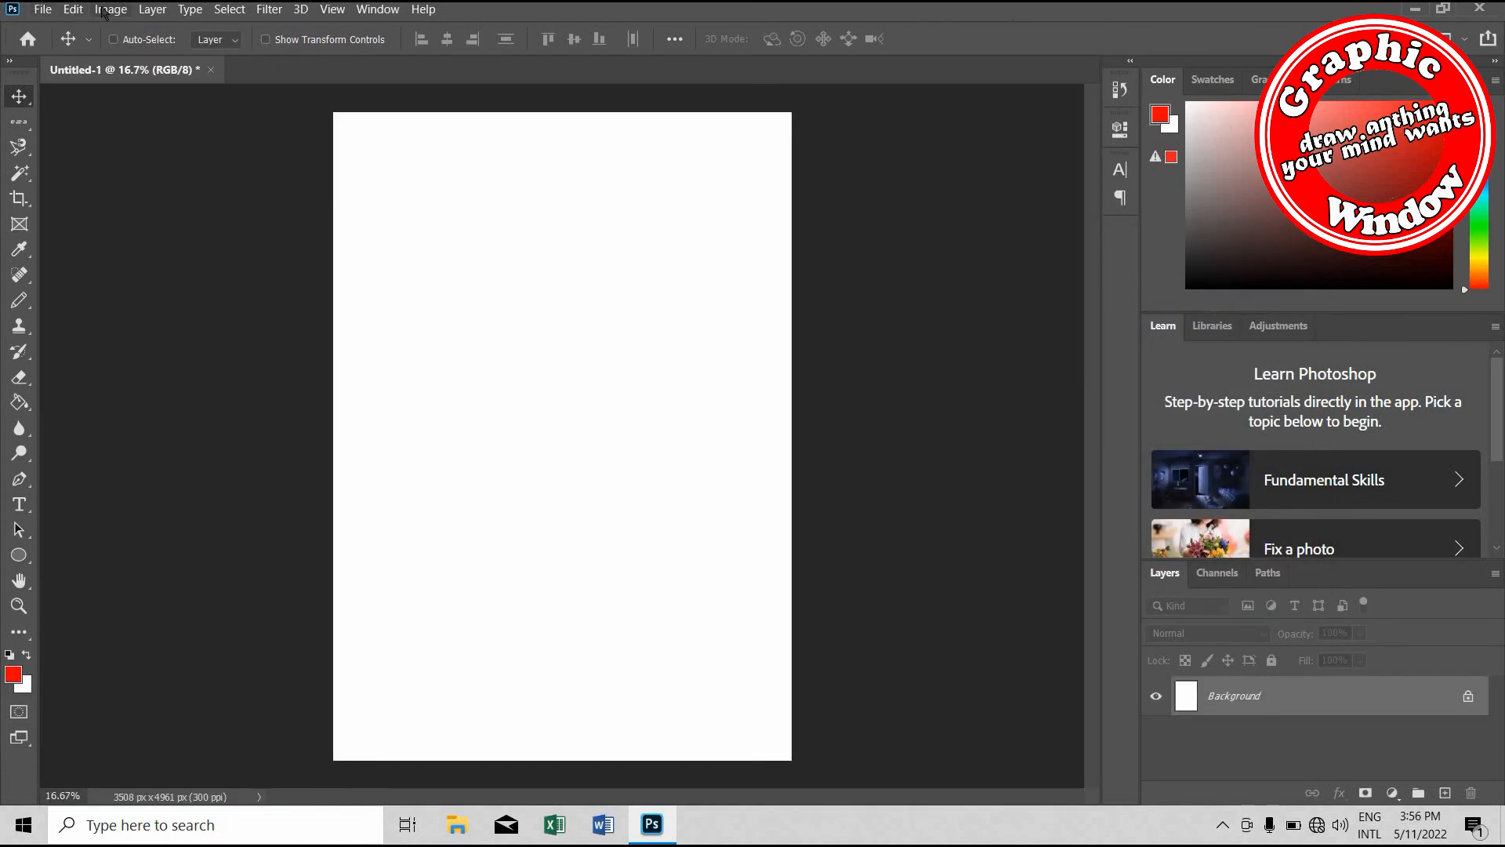
Rotate the blank canvas 90° clockwise to make the page landscape
left_click(103, 9)
mouse_move(196, 180)
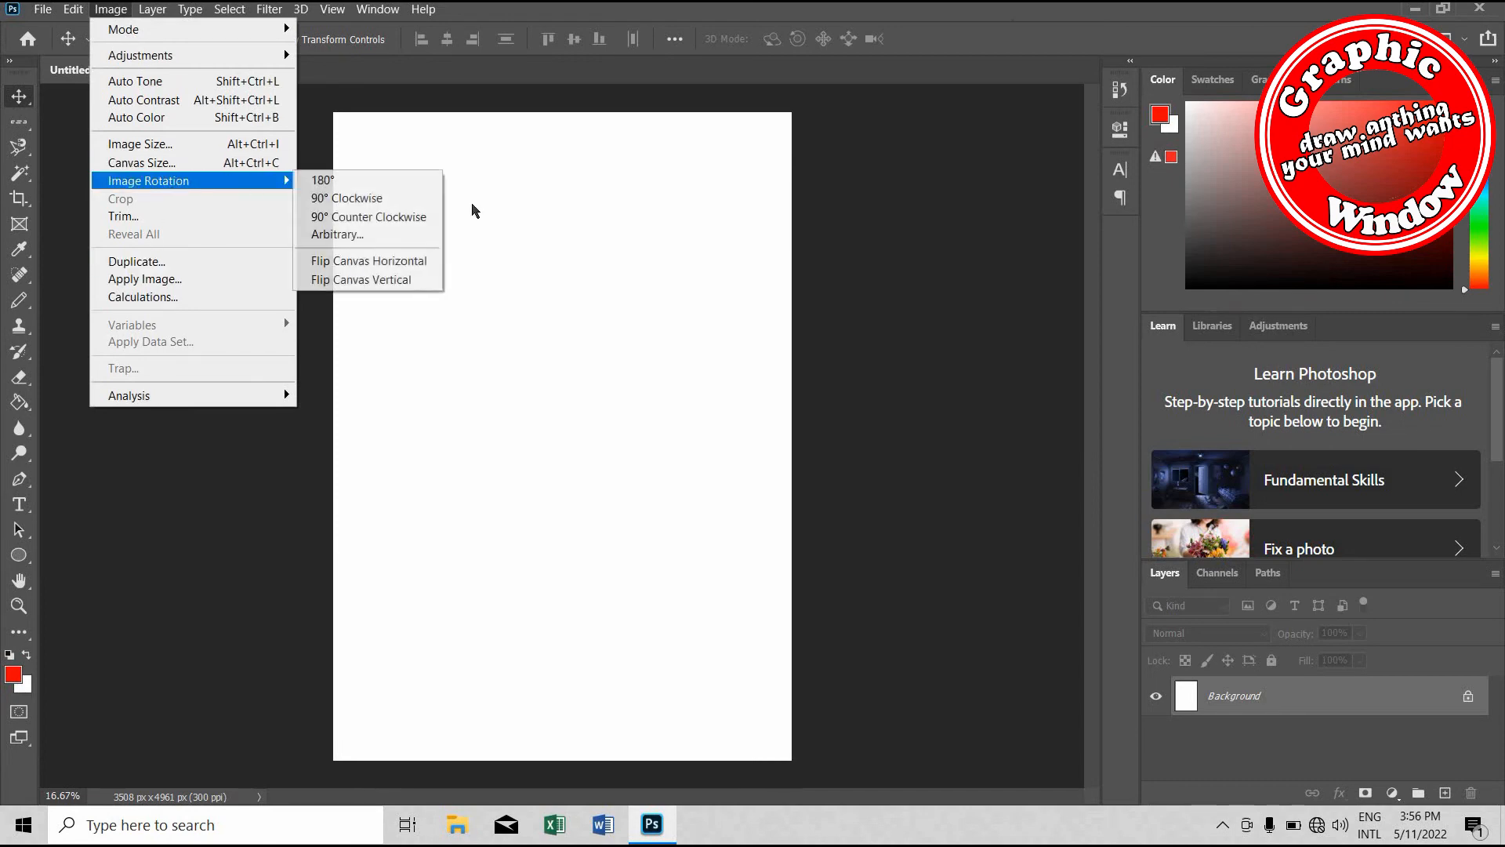
left_click(356, 197)
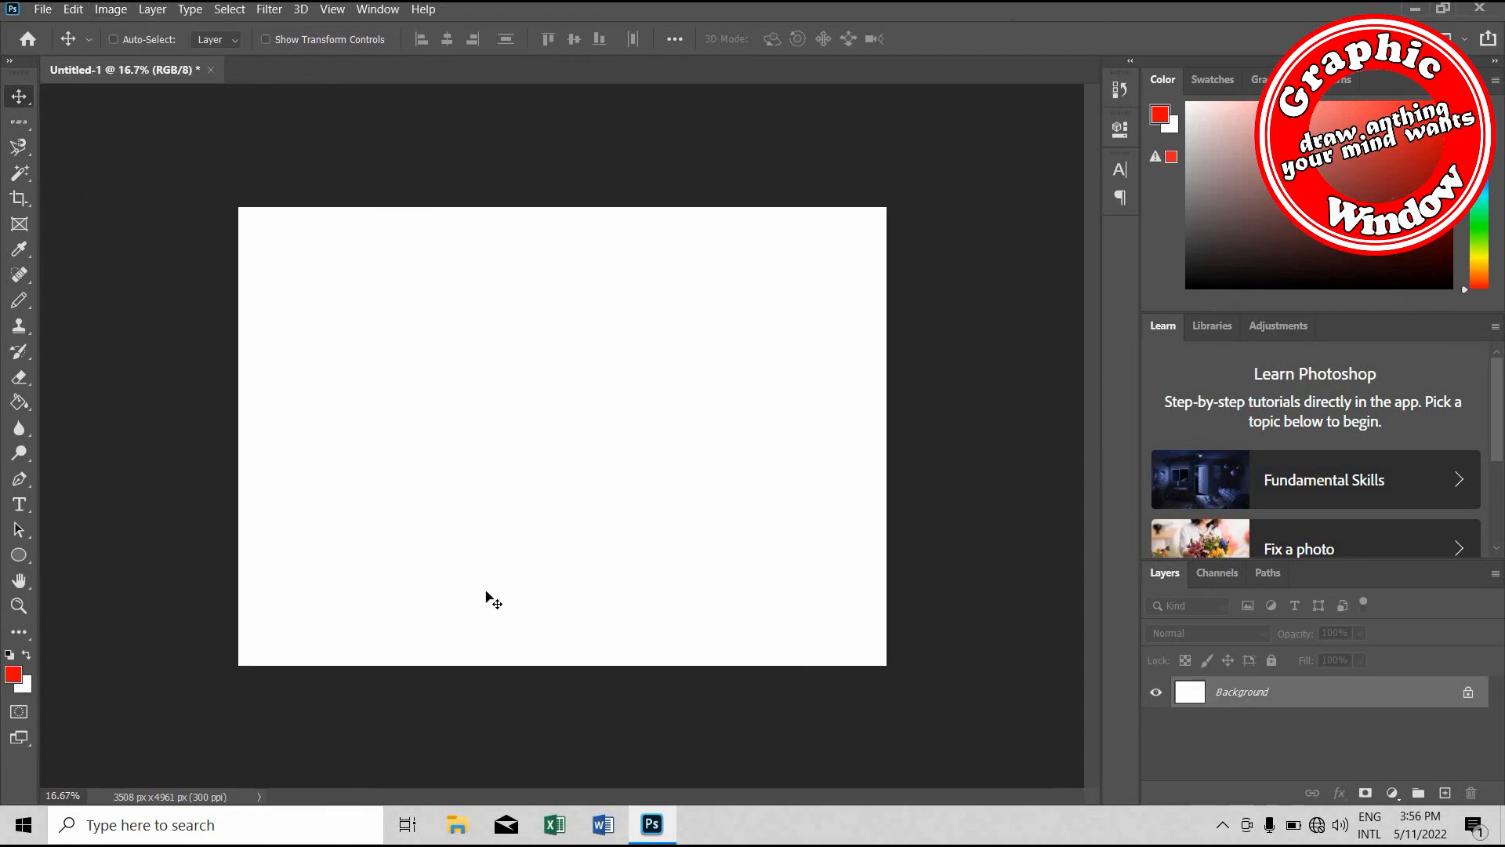
key("ctrl+plus")
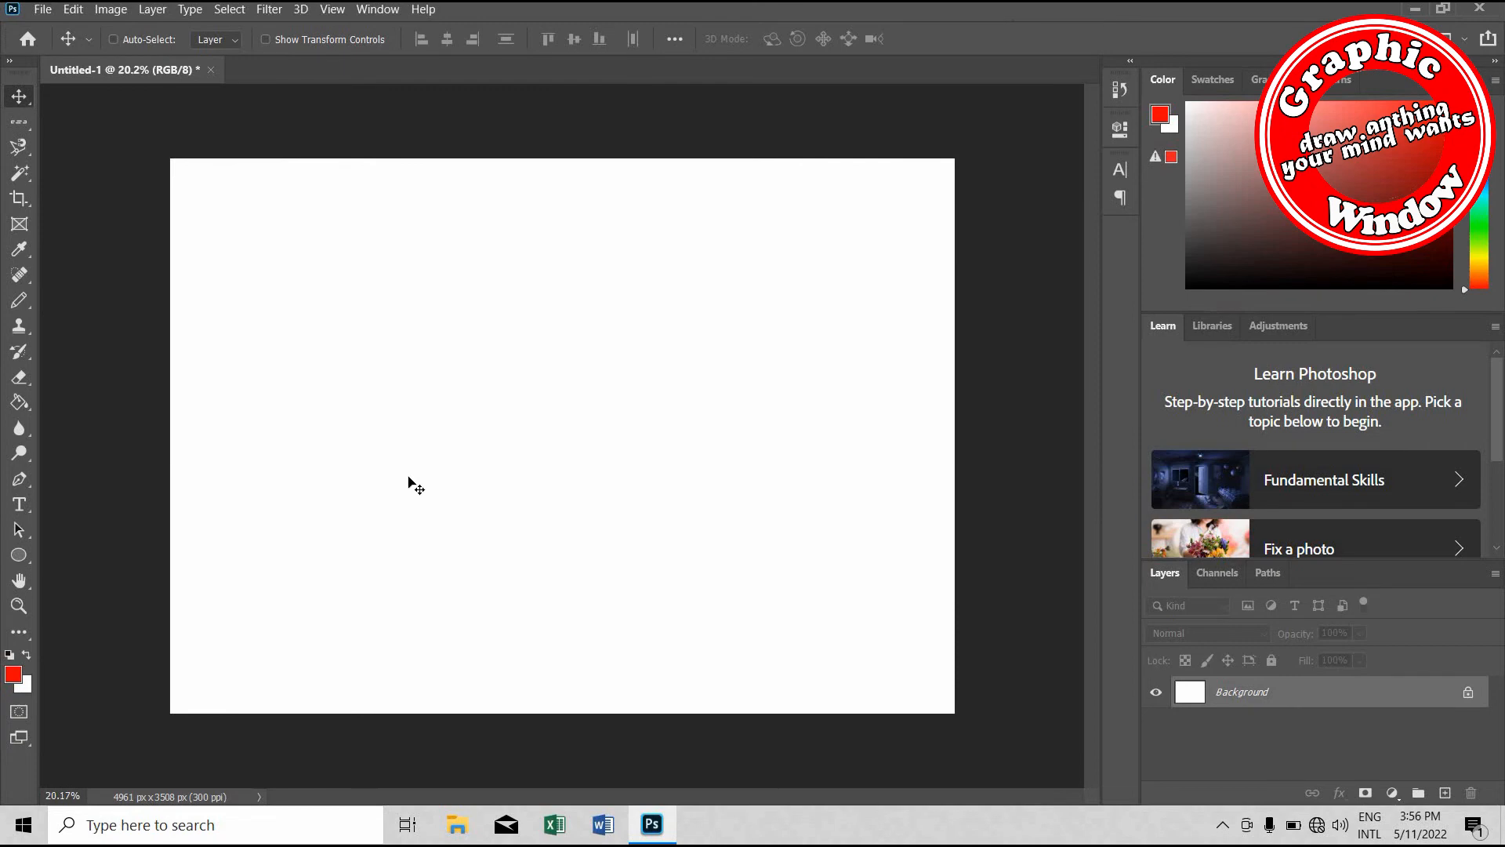
key("ctrl+plus")
Open the source pictures, the schoolchildren JPG and the blue bird clip-art PNG
key("m")
left_click(47, 10)
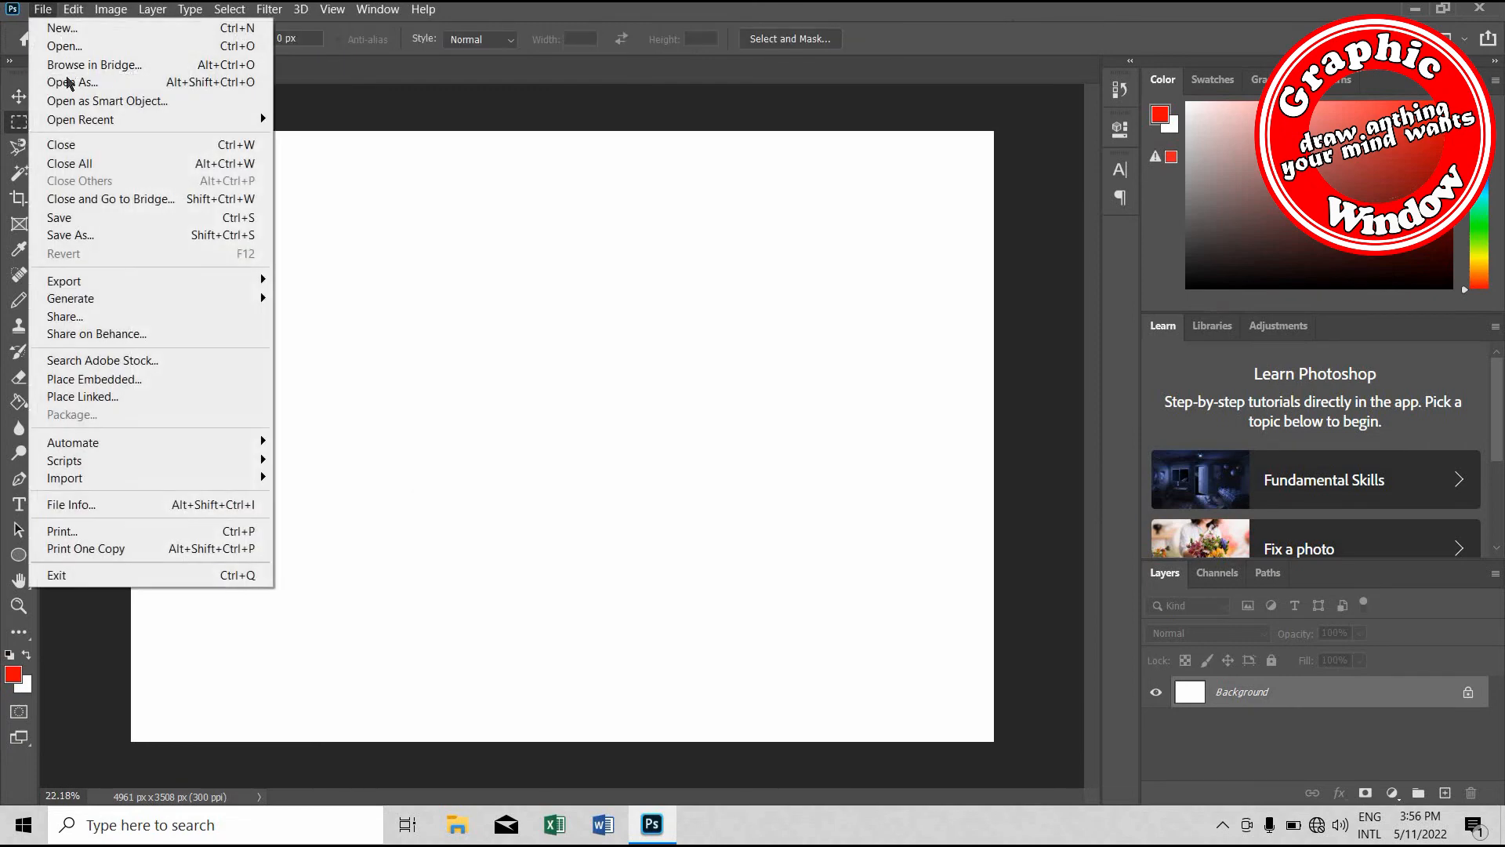
left_click(66, 46)
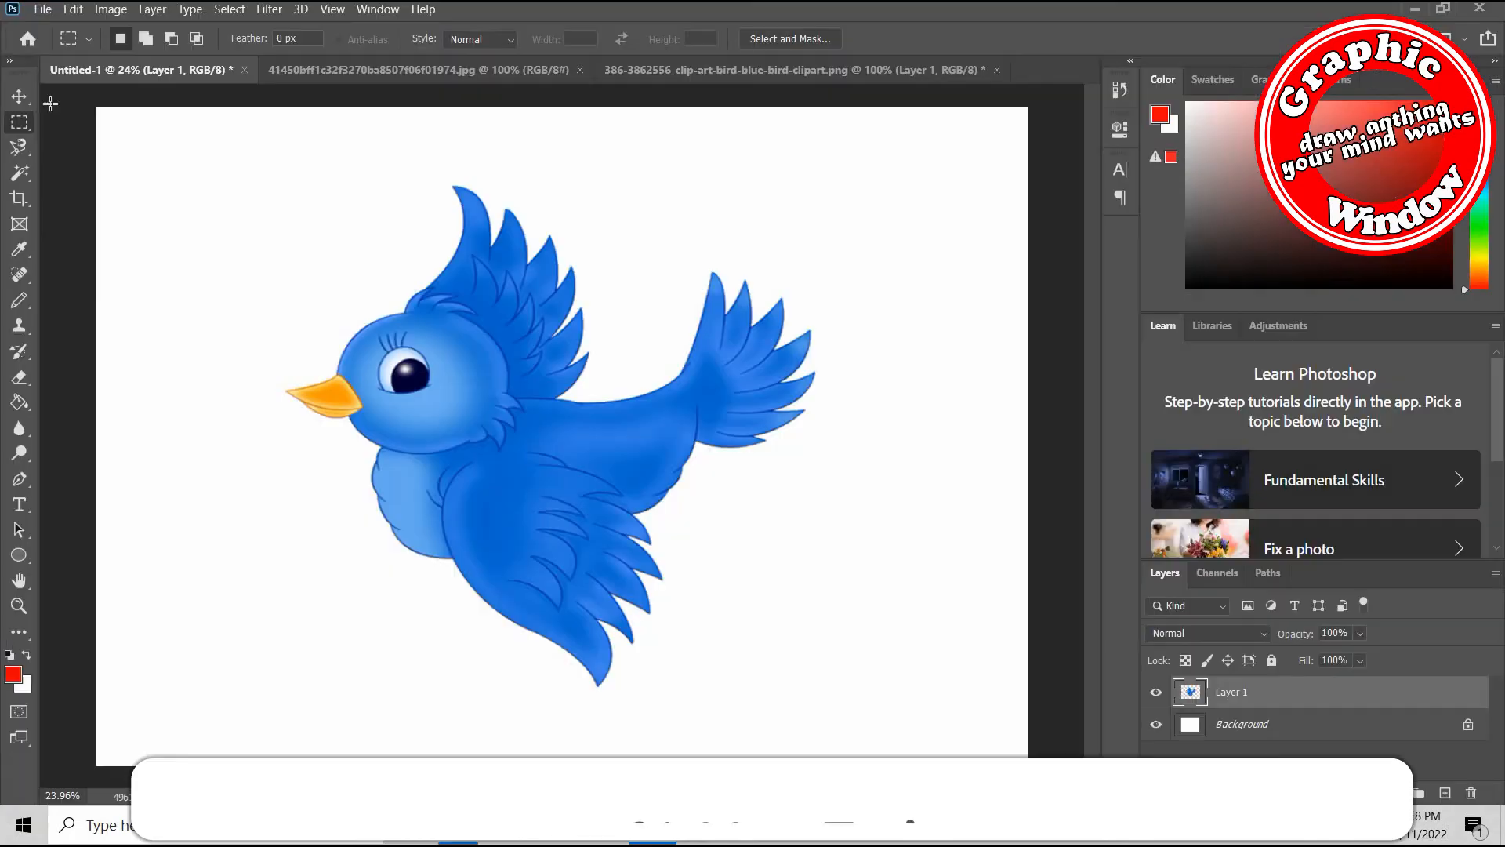
Reposition the blue bird around the page with the Move tool, leaving it near the middle of the canvas
left_click(21, 97)
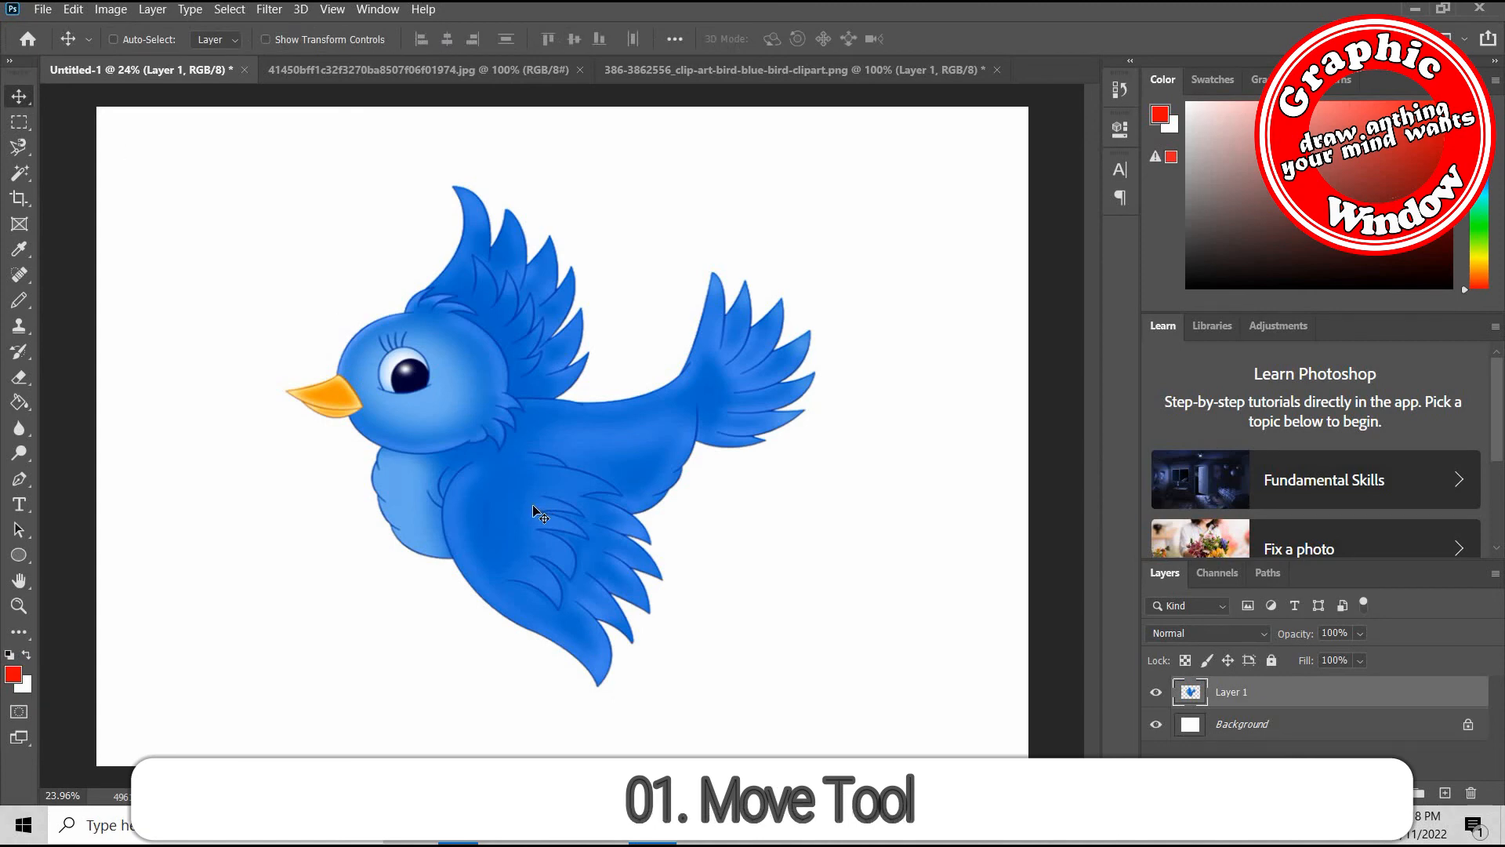
left_click_drag(551, 458, 401, 415)
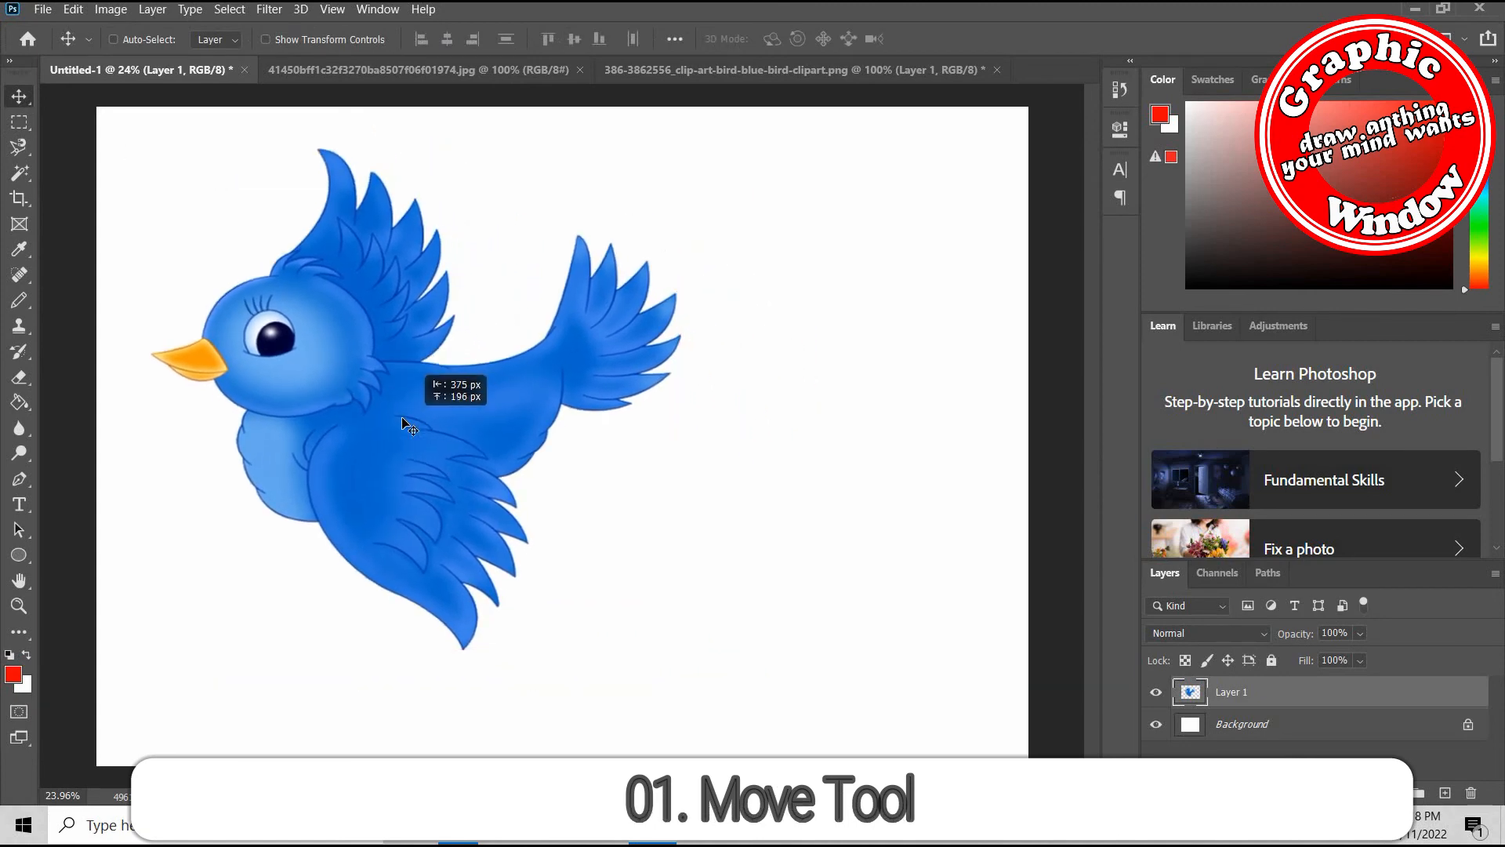
left_click_drag(566, 437, 369, 492)
left_click_drag(401, 436, 519, 338)
left_click_drag(648, 436, 506, 425)
left_click_drag(527, 552, 510, 536)
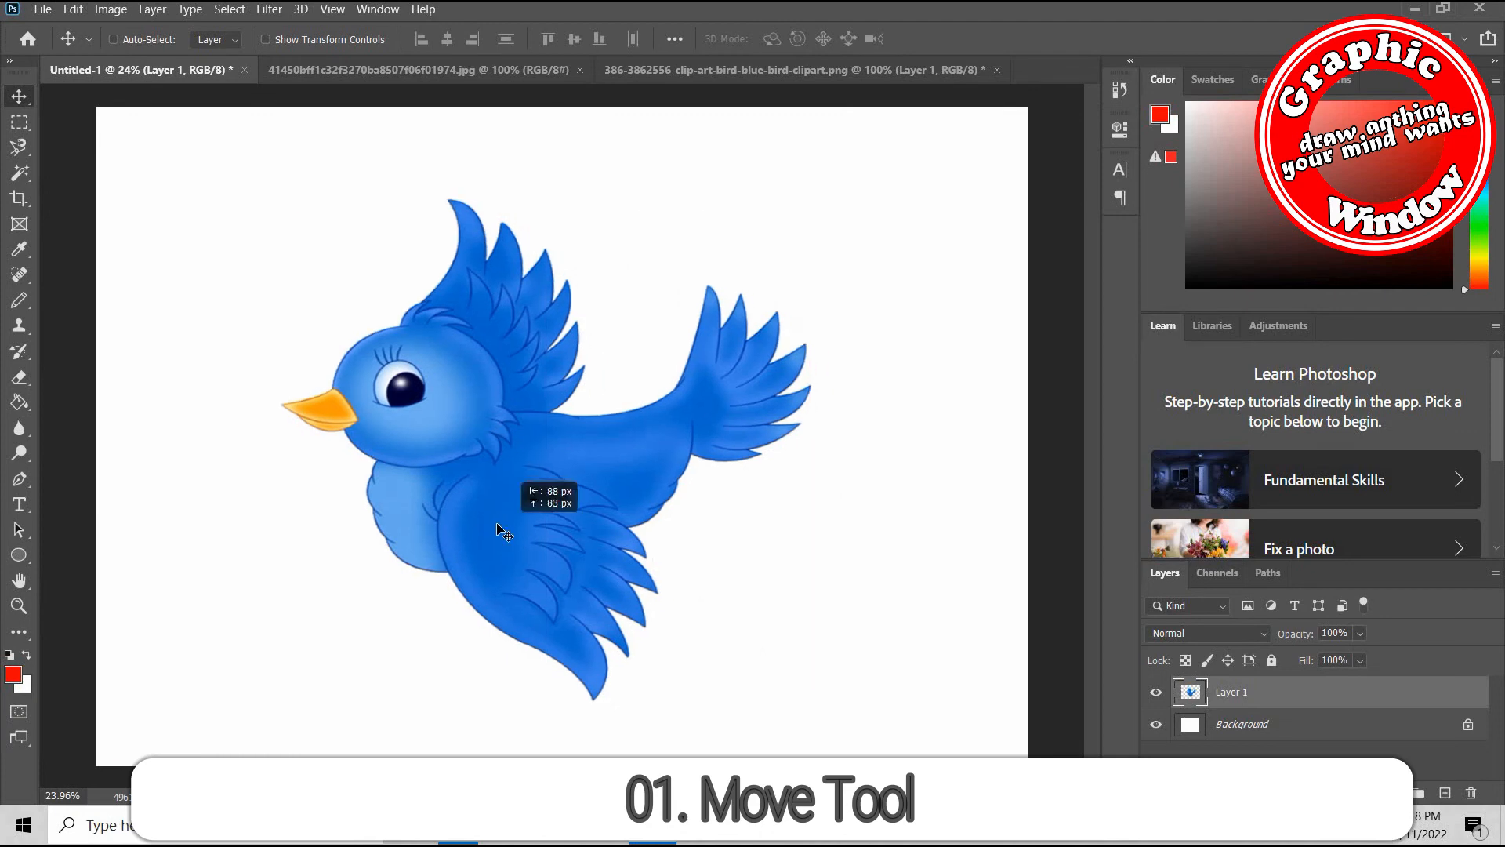
Shrink the bird with Free Transform to about 24% width and 22% height, and shift it slightly up and left
key("ctrl+t")
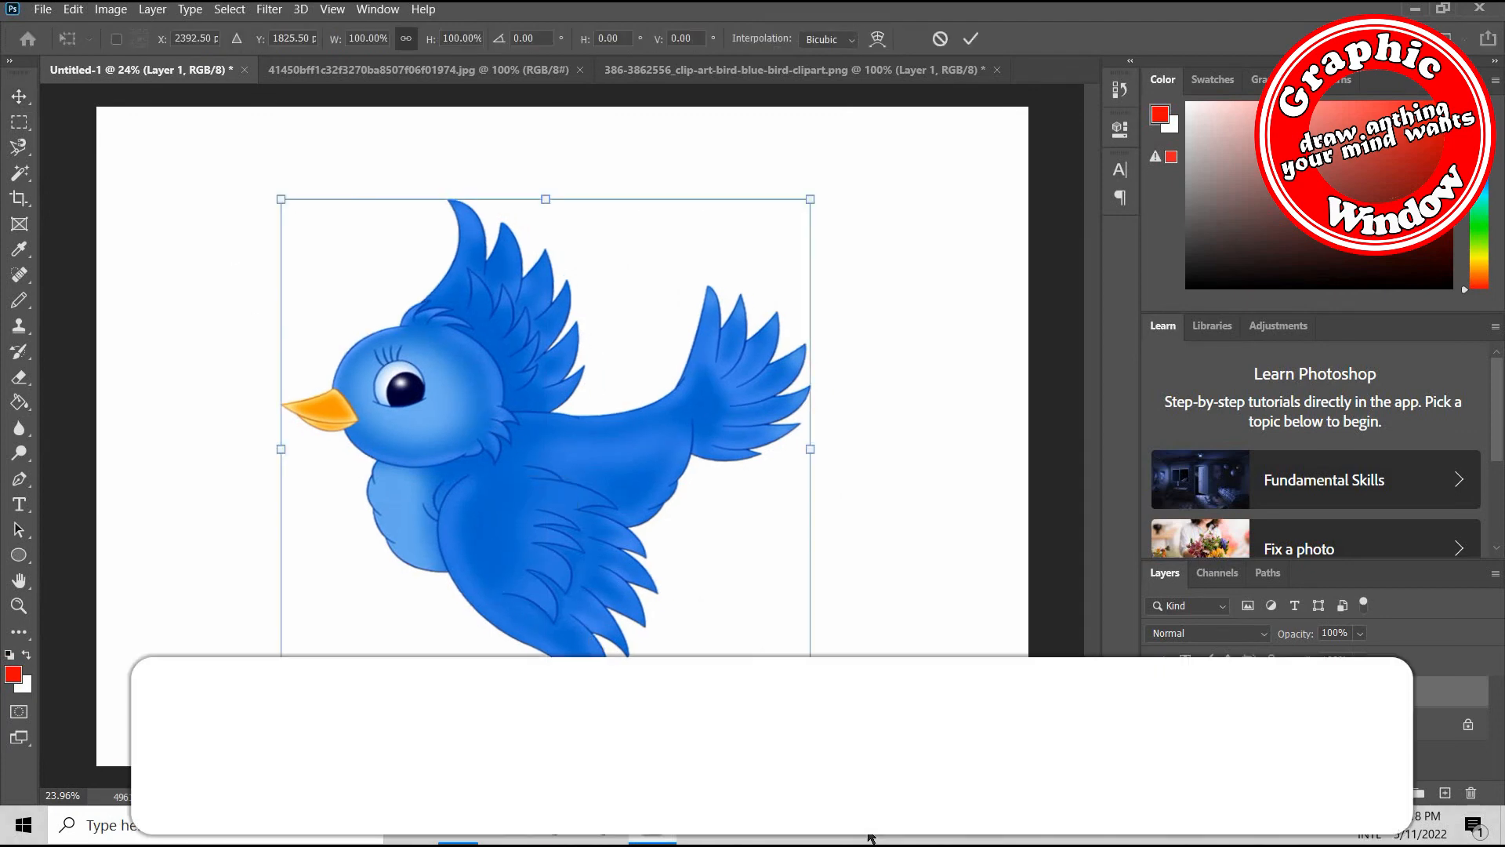
left_click_drag(810, 699, 406, 311)
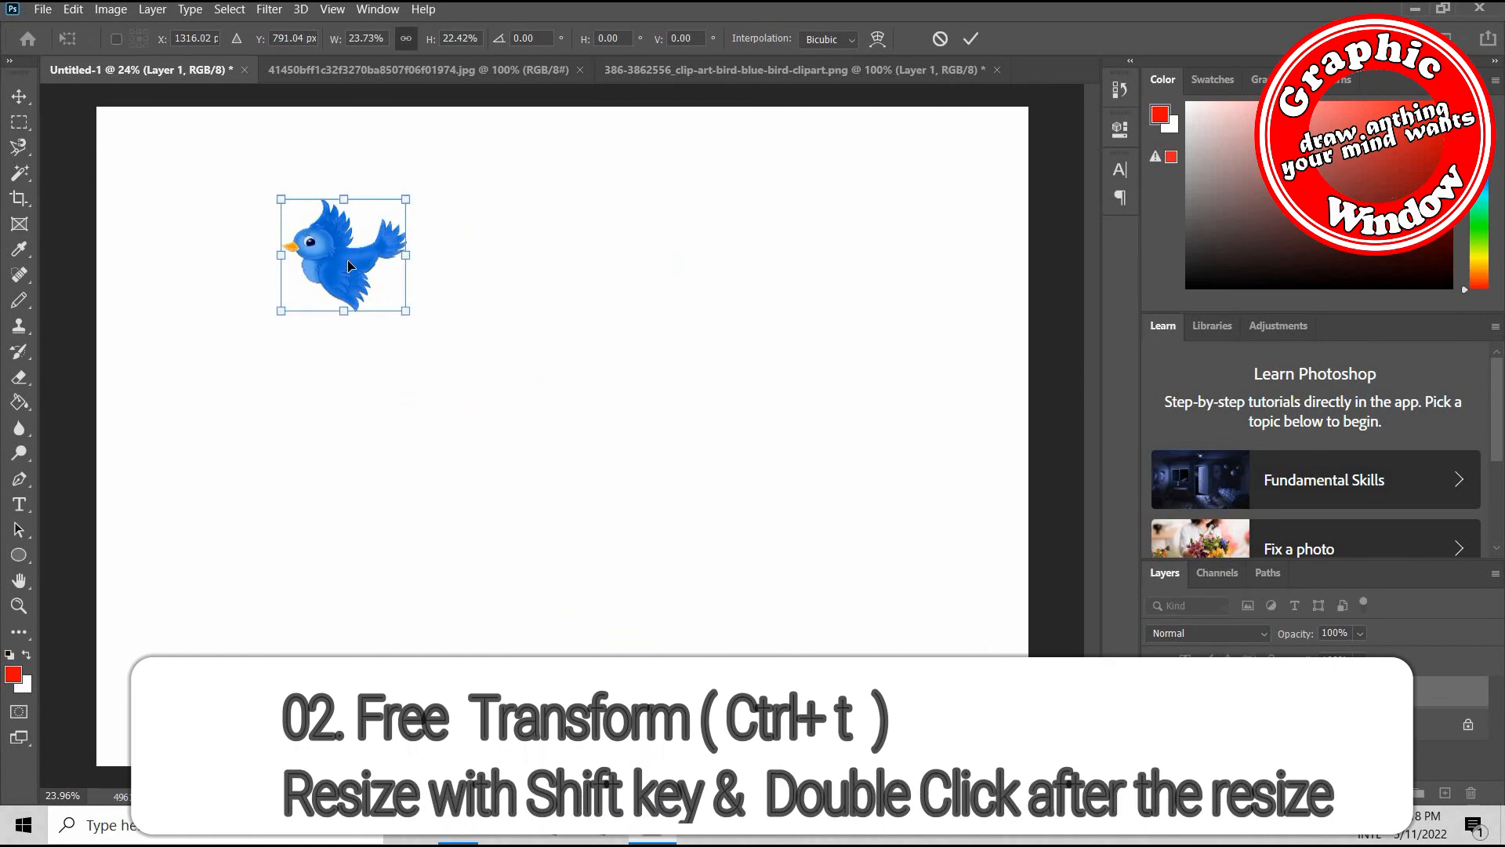
double_click(379, 296)
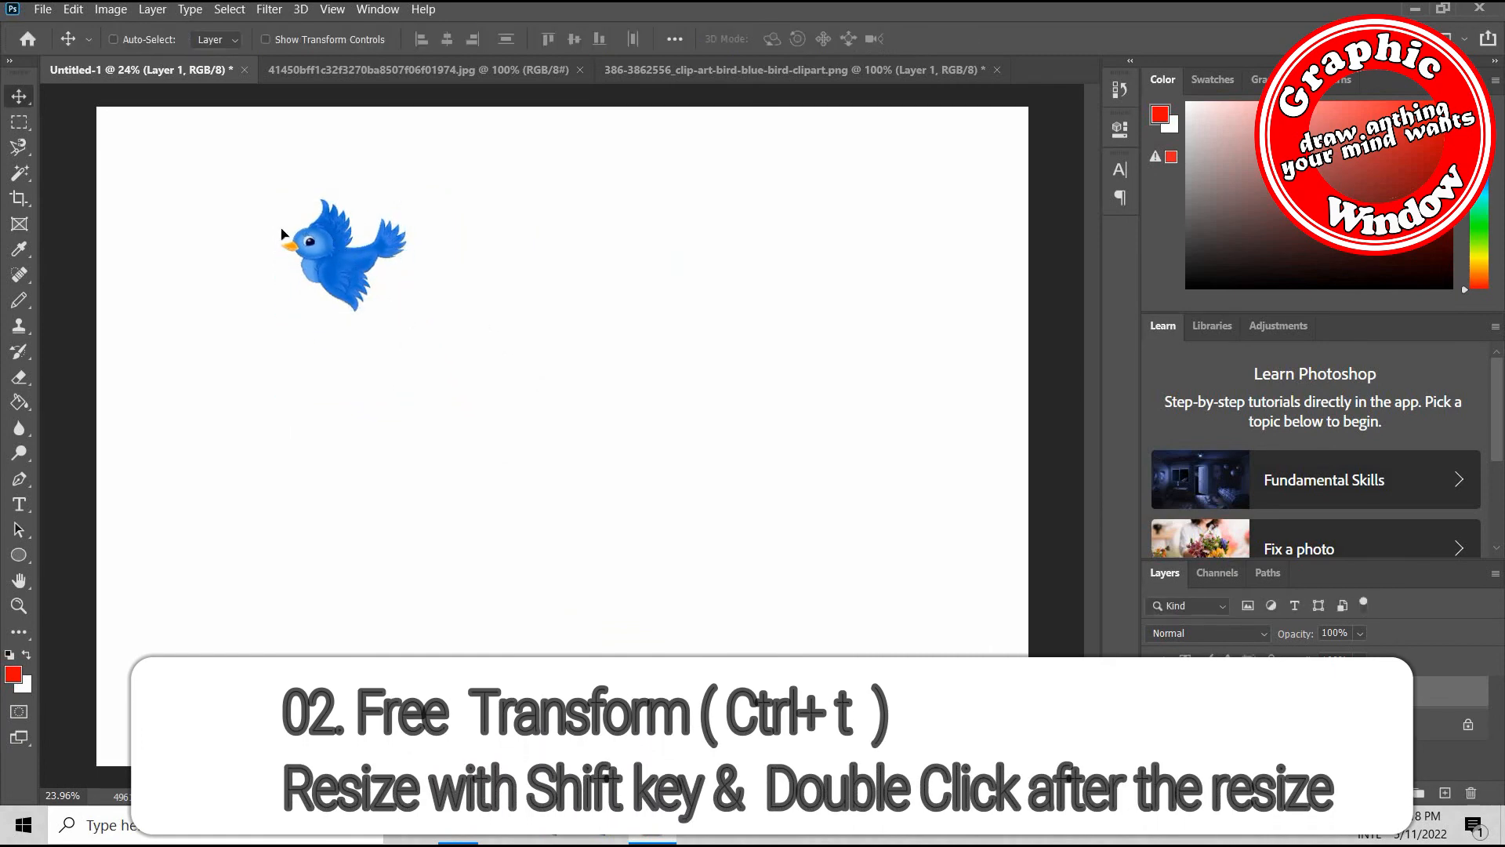
mouse_move(283, 234)
left_mouse_down()
mouse_move(286, 263)
mouse_move(259, 225)
left_mouse_up()
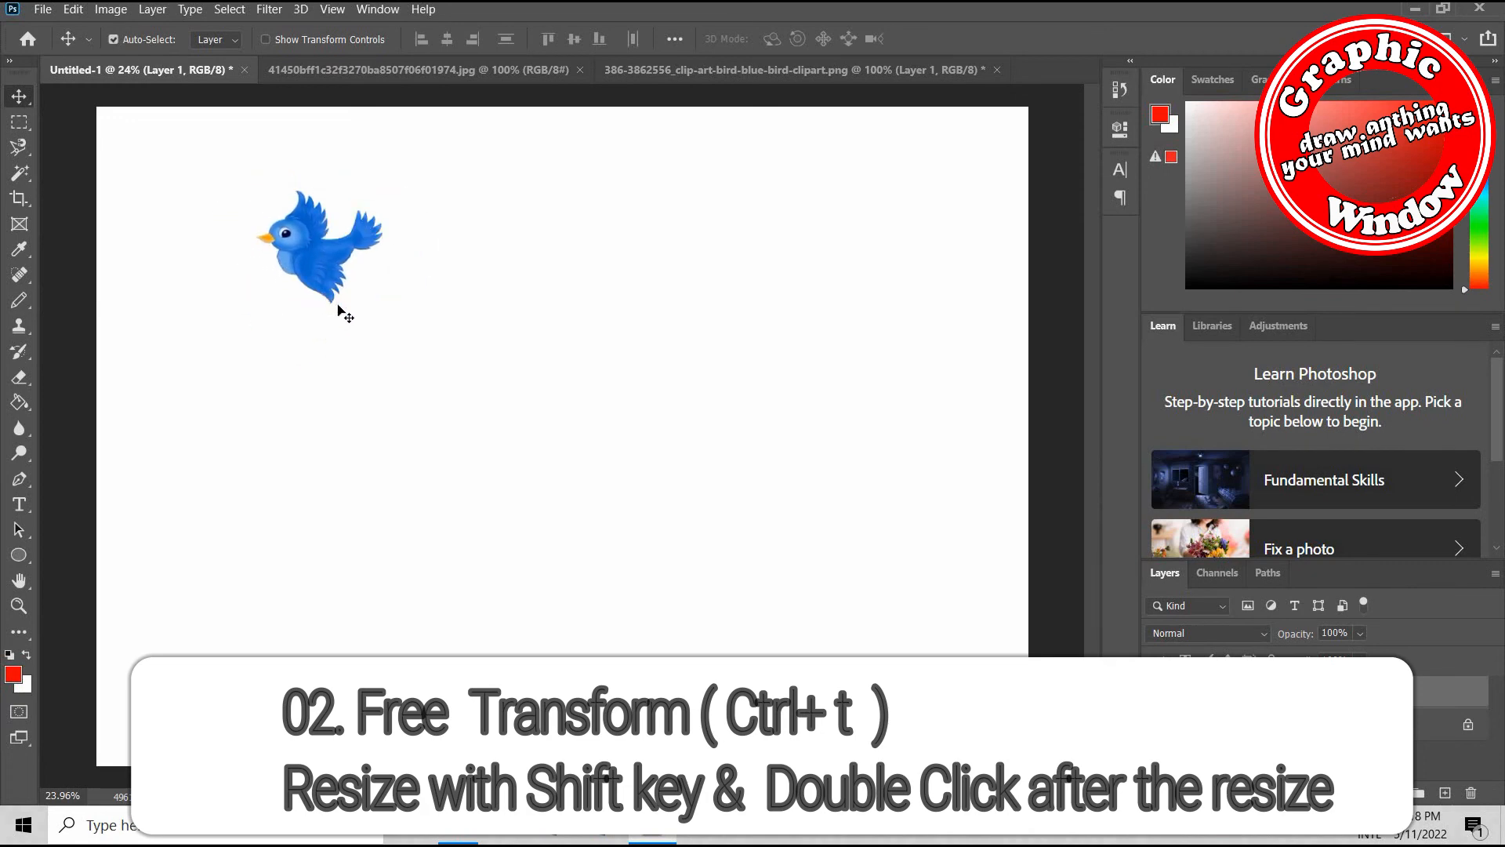
Enlarge the small bird with Free Transform to about 466% width and 452% height
key("ctrl+t")
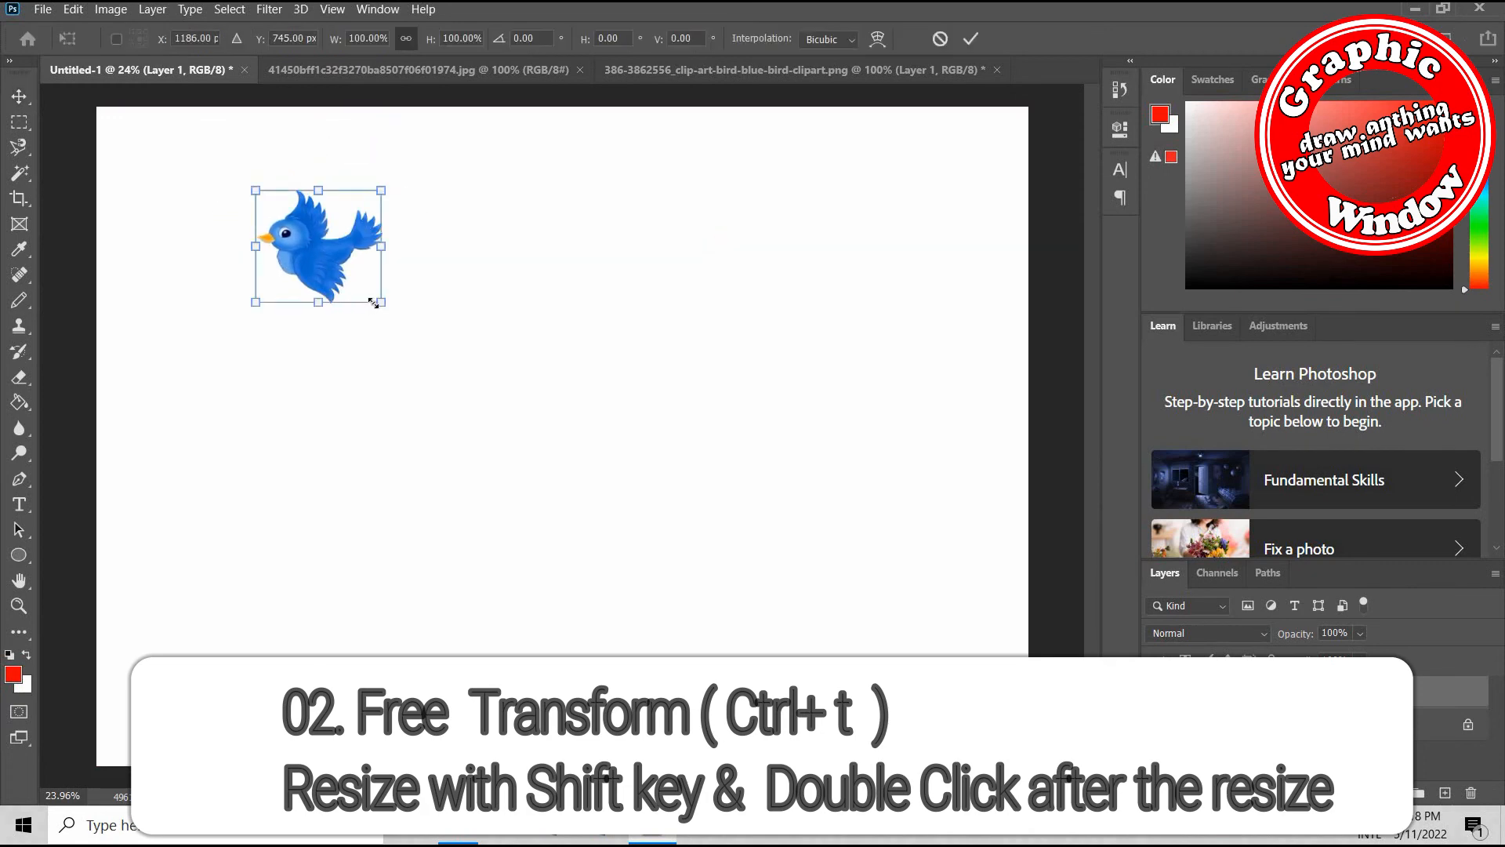
left_click_drag(448, 345, 704, 619)
key("shift")
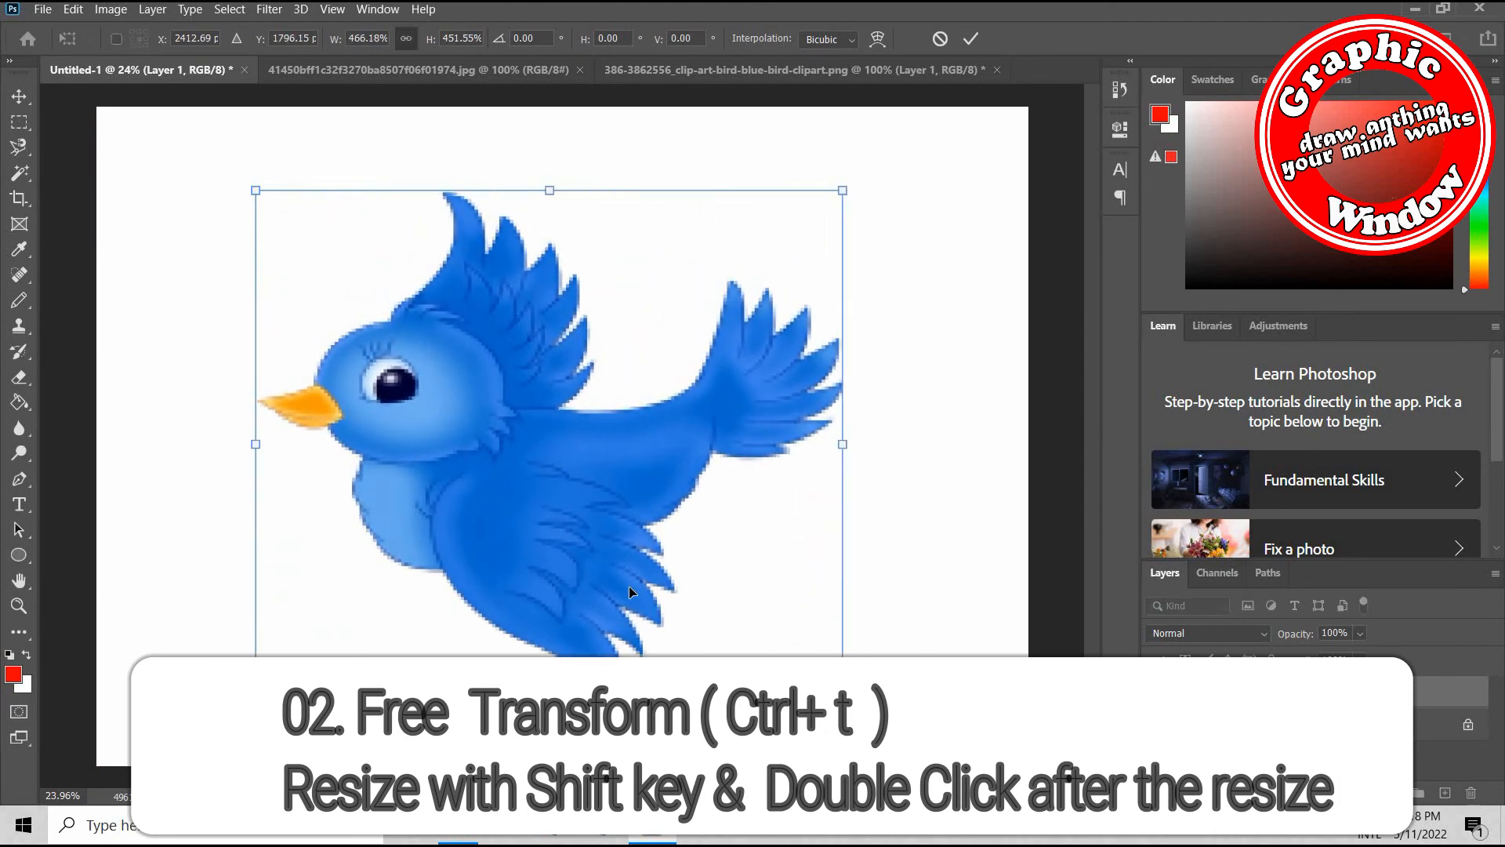
double_click(595, 480)
Bring the schoolchildren picture from its own document into Untitled-1, placing it just right of the bird
key("ctrl+Tab")
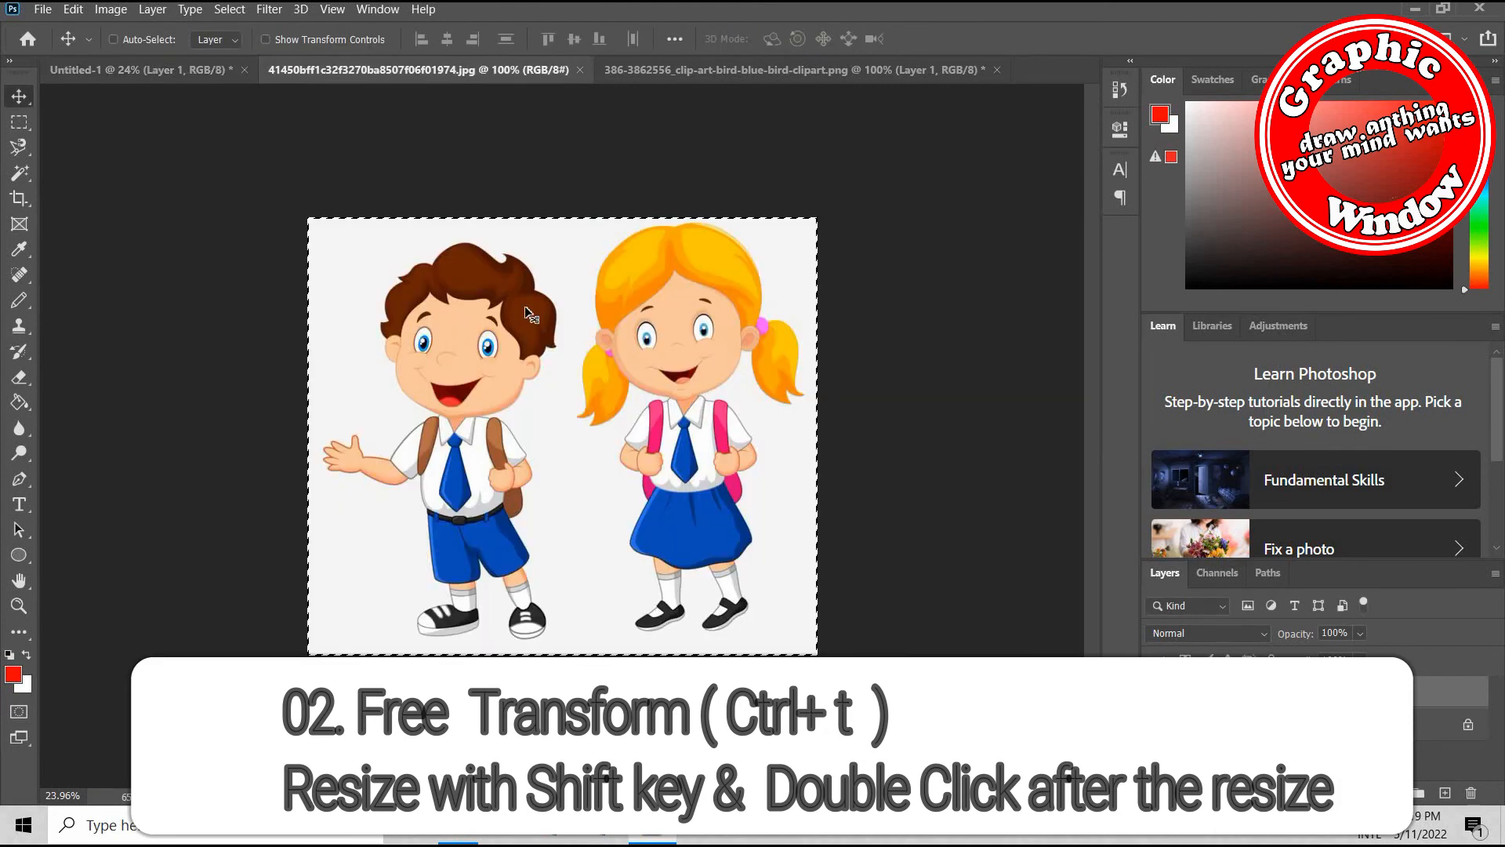
left_click_drag(656, 365, 745, 387)
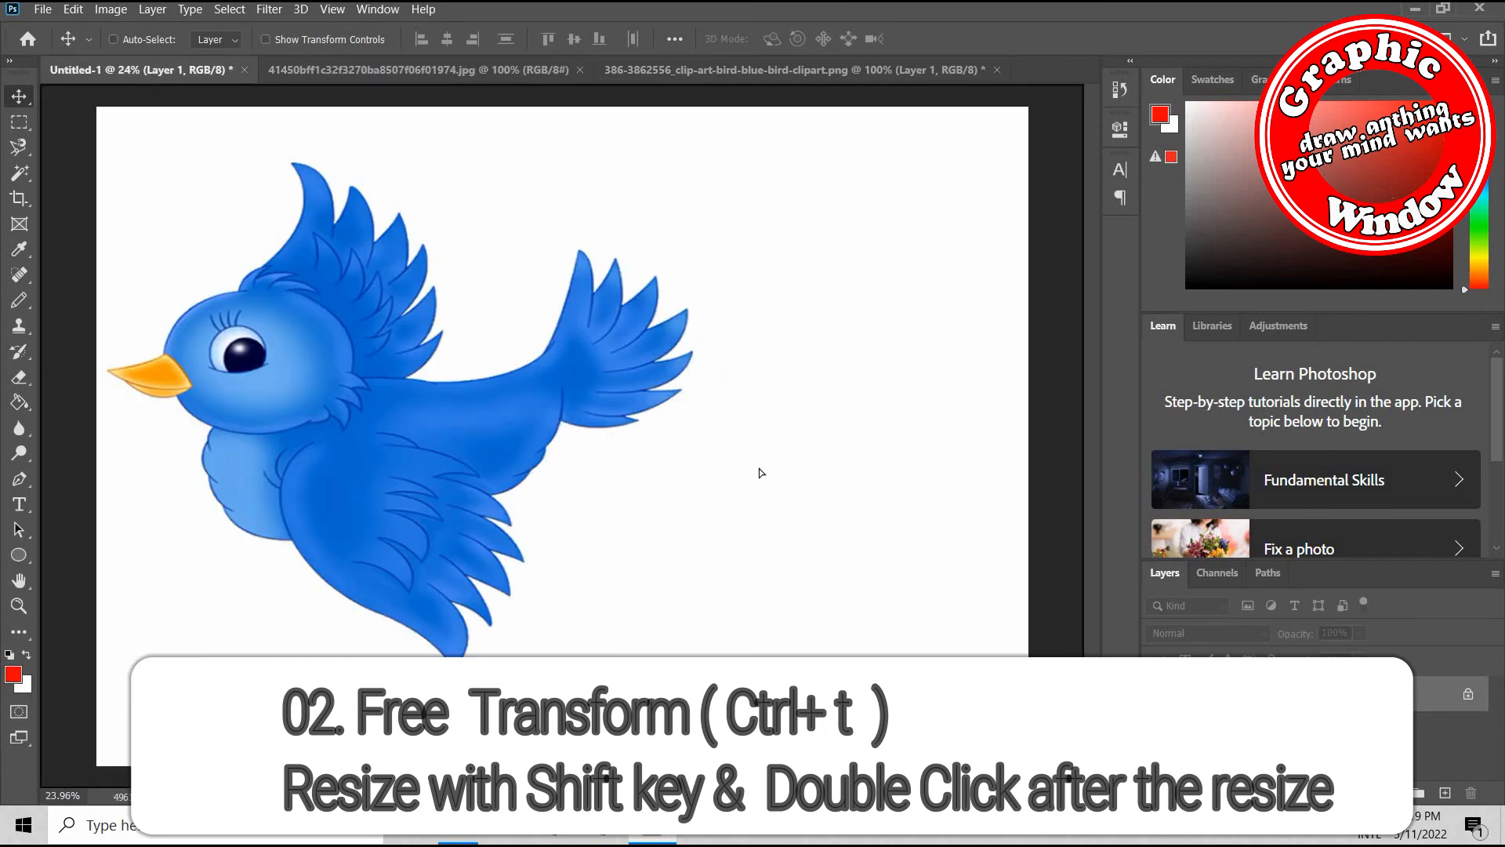
left_click_drag(759, 472, 776, 511)
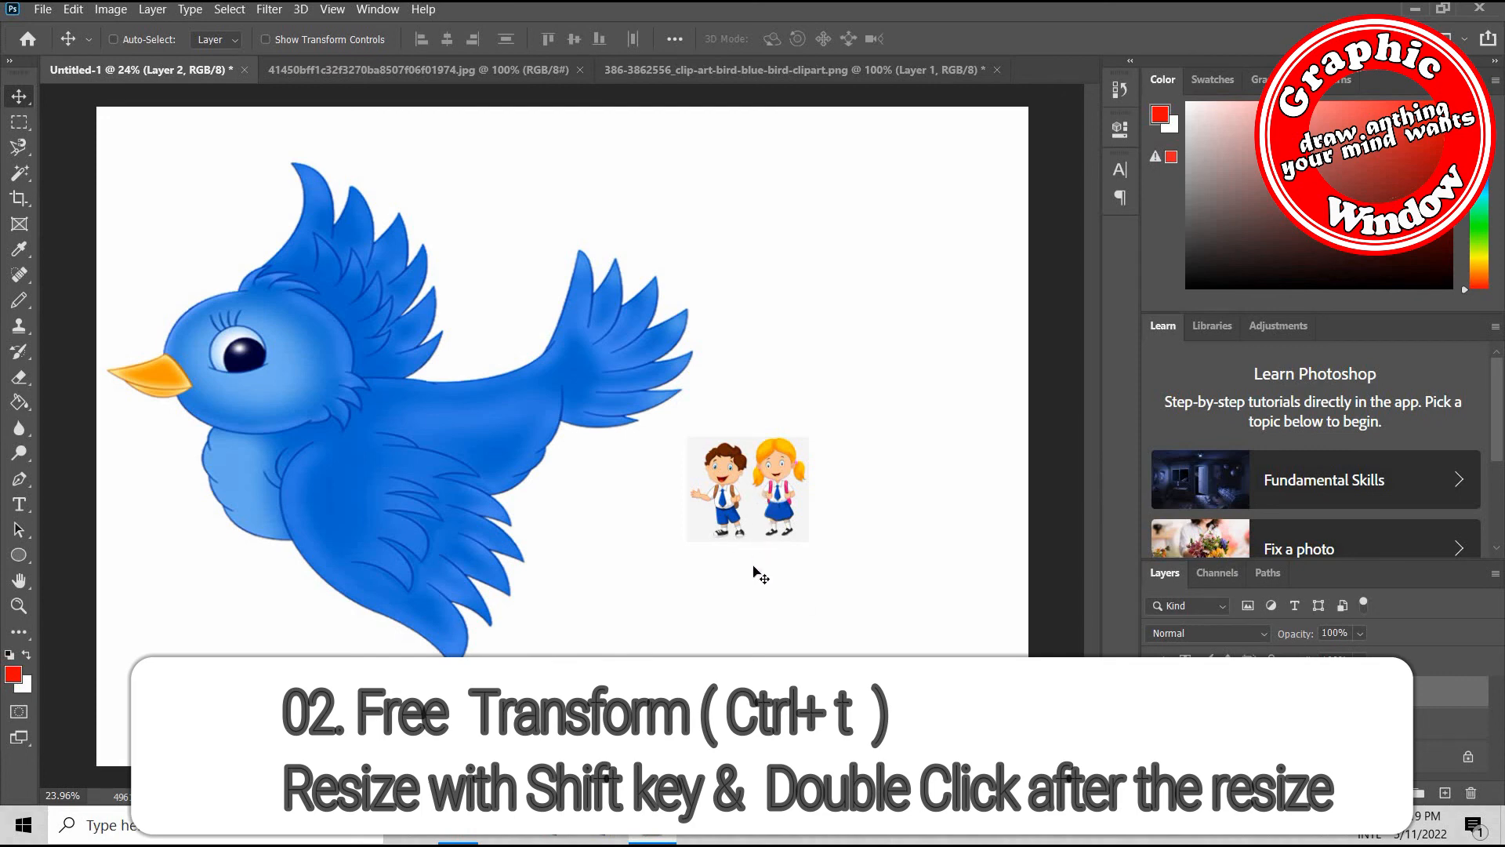
Enlarge the schoolchildren picture with Free Transform to about 477% width and 490% height
key("ctrl+t")
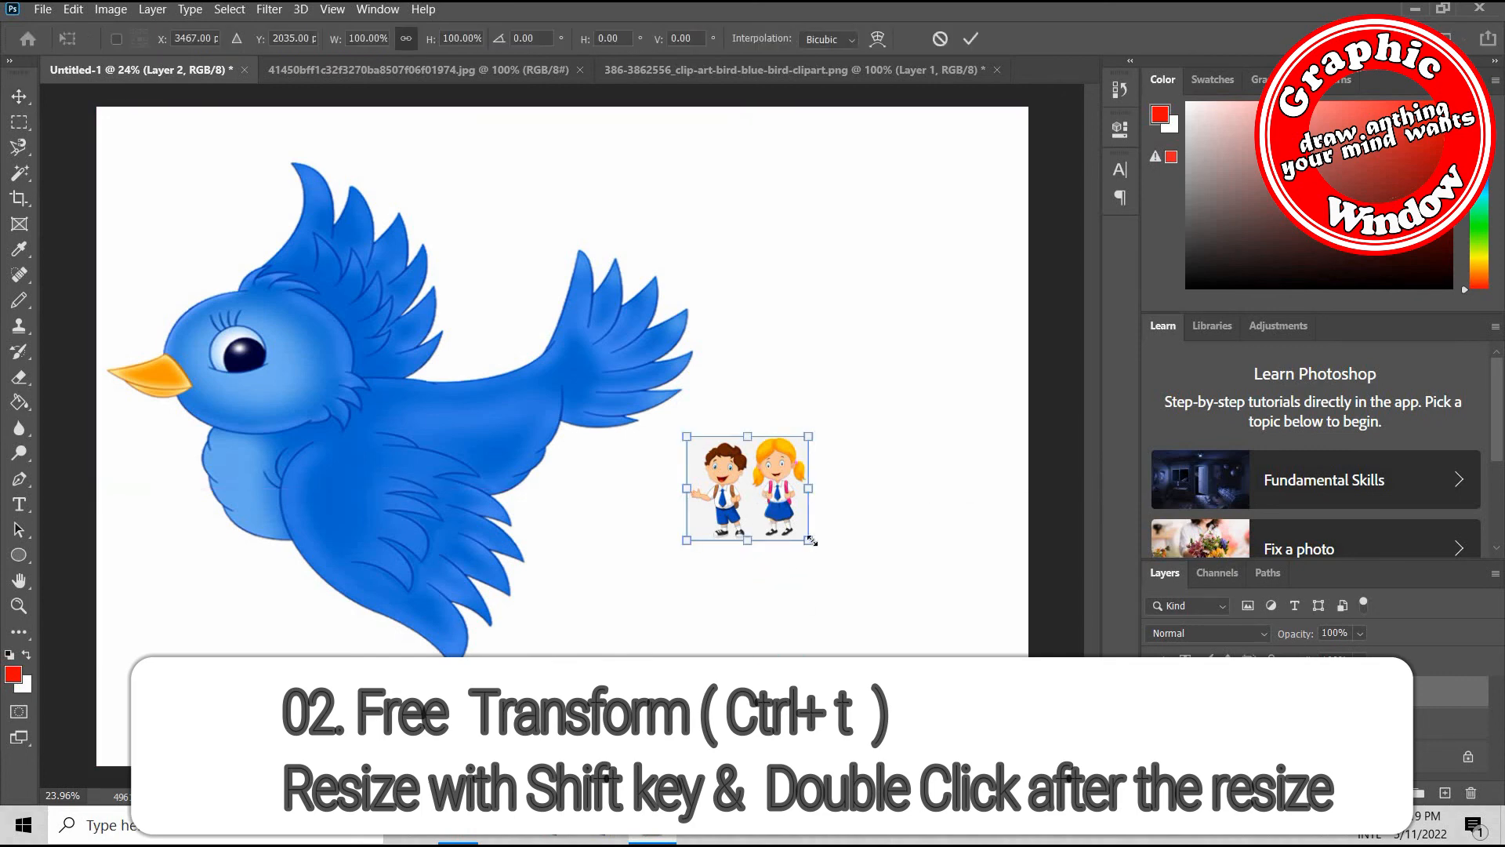
left_click_drag(821, 557, 1011, 737)
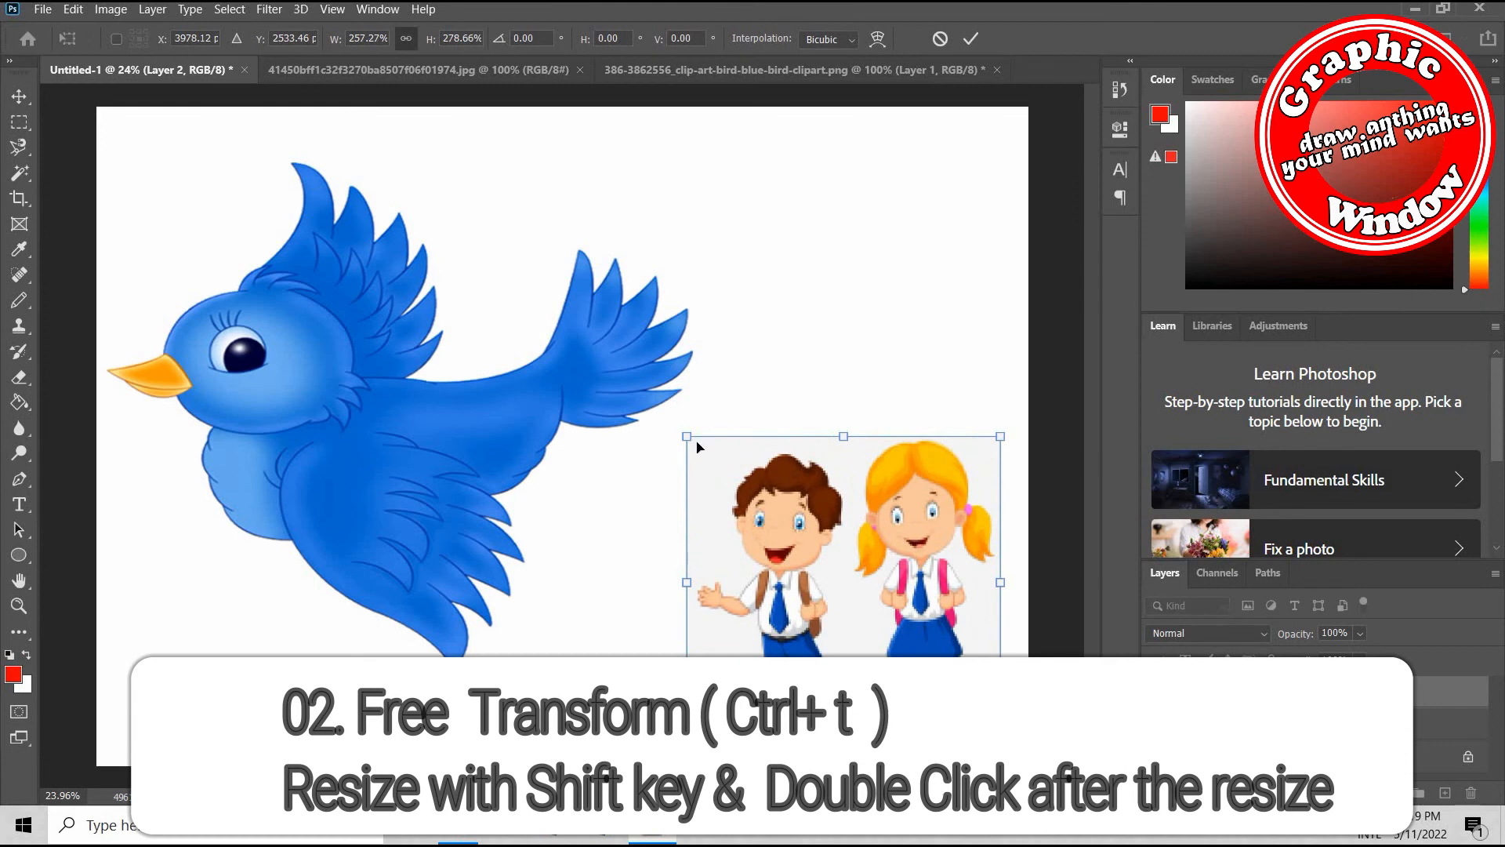
left_click_drag(686, 437, 413, 210)
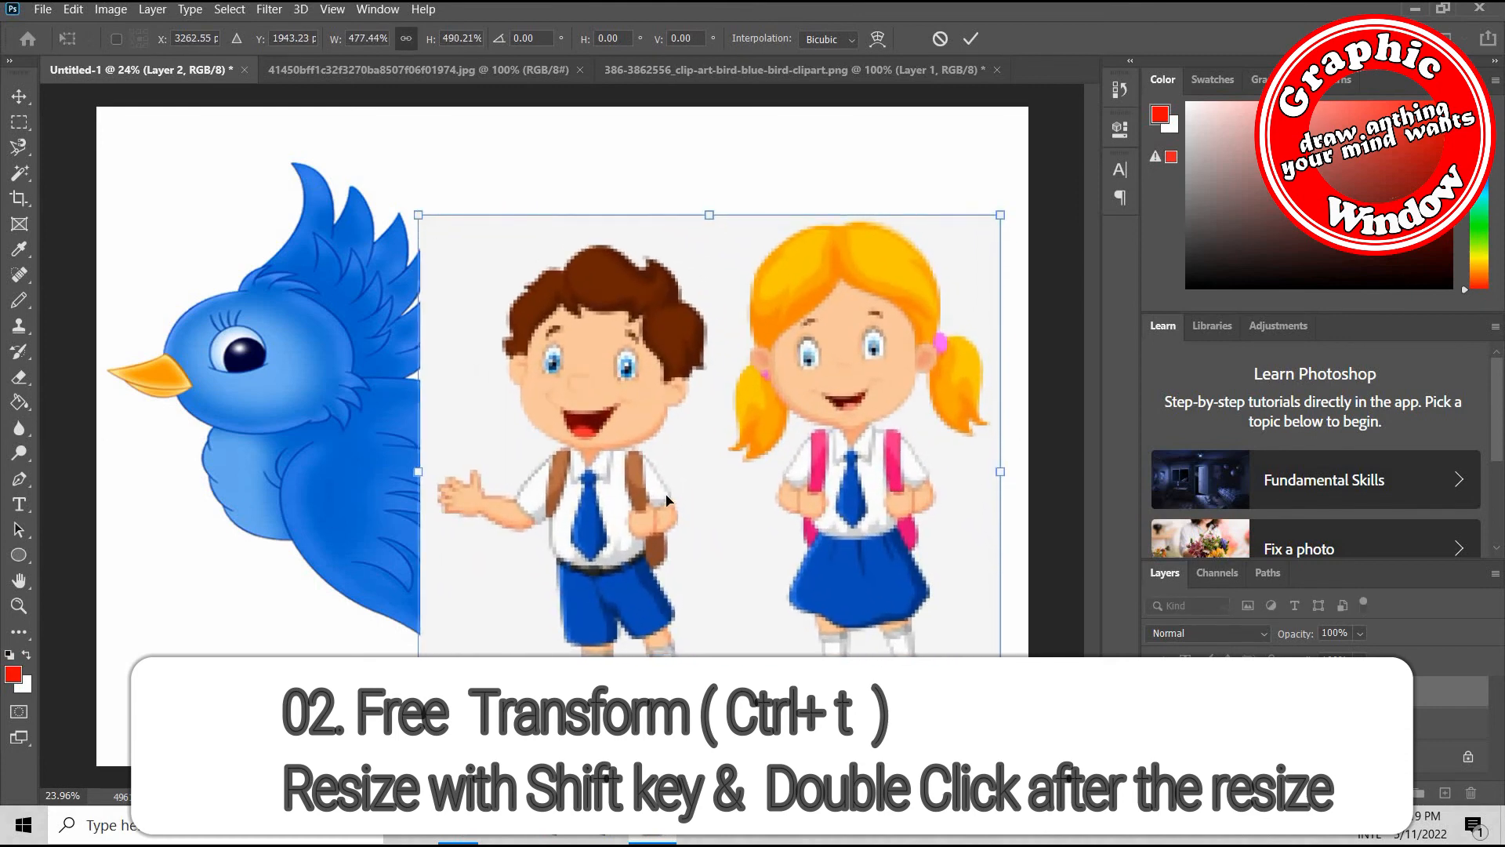
key("Return")
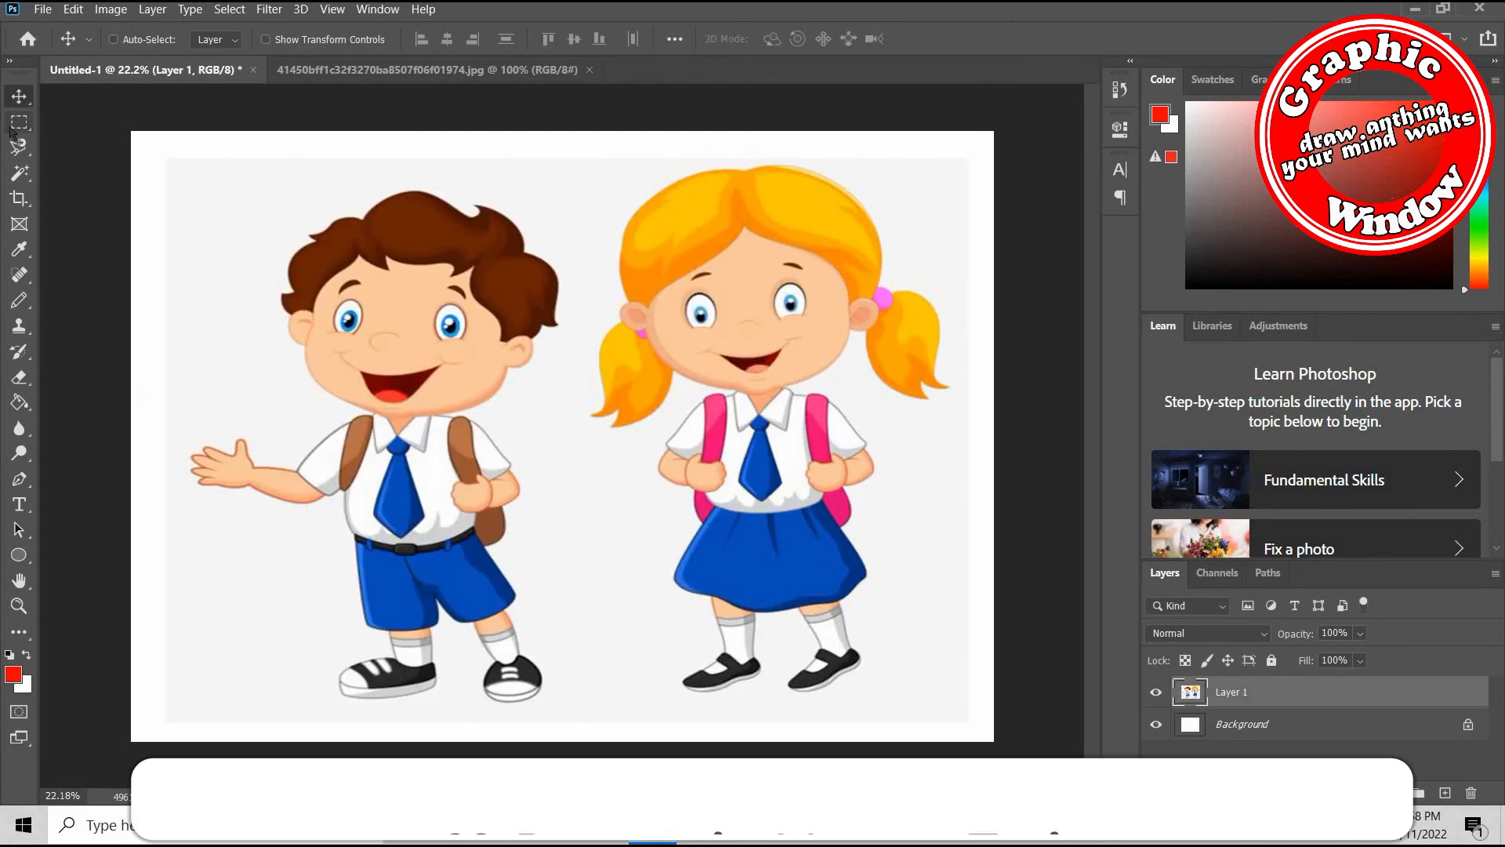
Select the whole boy in the schoolchildren picture with the Rectangular Marquee tool
left_click(15, 124)
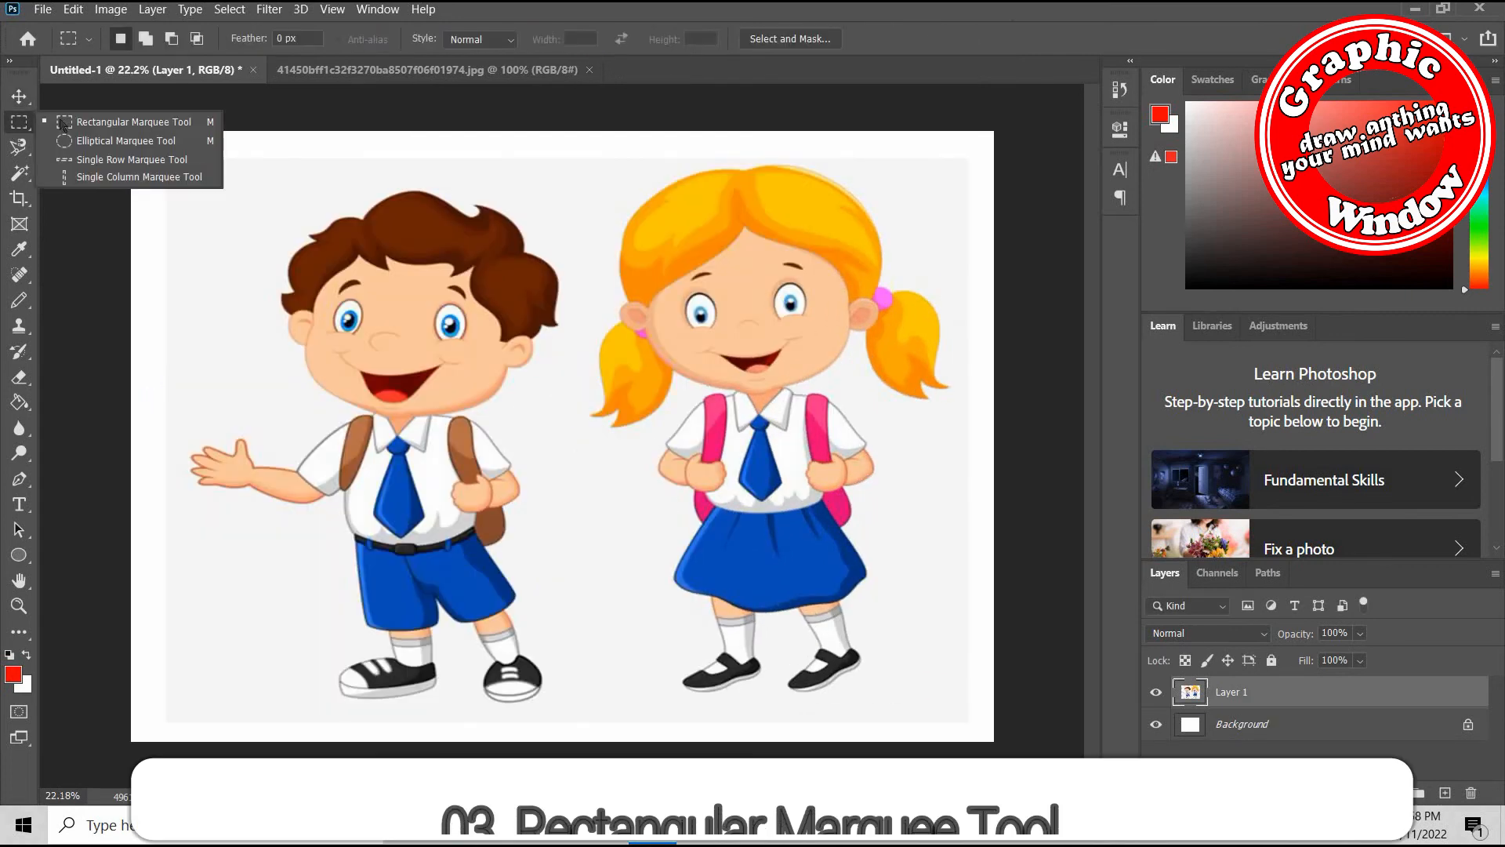
left_click(94, 122)
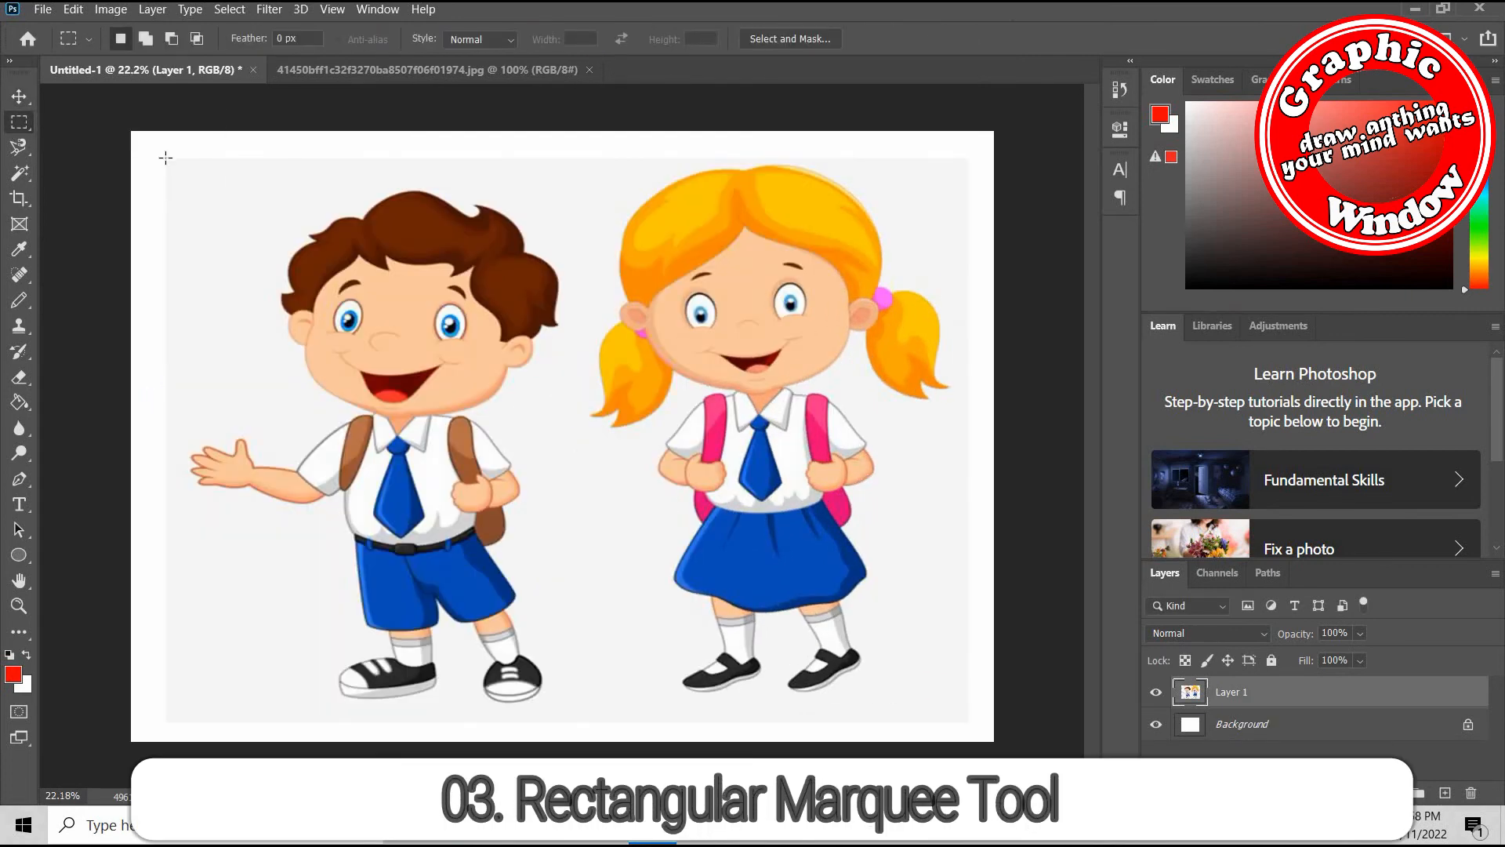
left_click_drag(275, 295, 579, 722)
Move the selected boy area about 487 px right and 157 px up with the Move tool
left_click(18, 97)
right_click(16, 97)
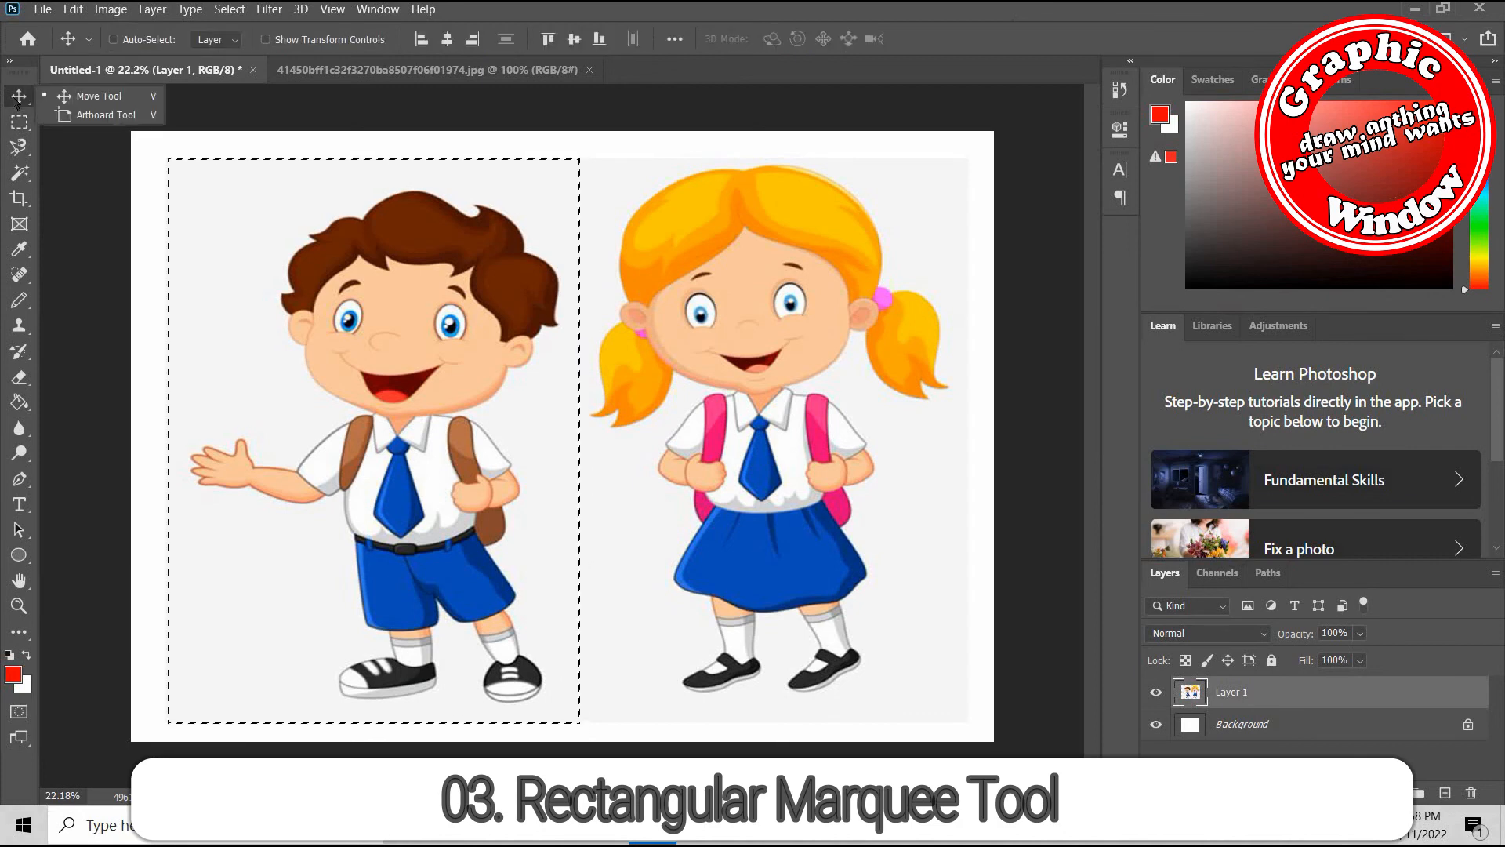
left_click(102, 96)
left_click_drag(332, 389, 415, 363)
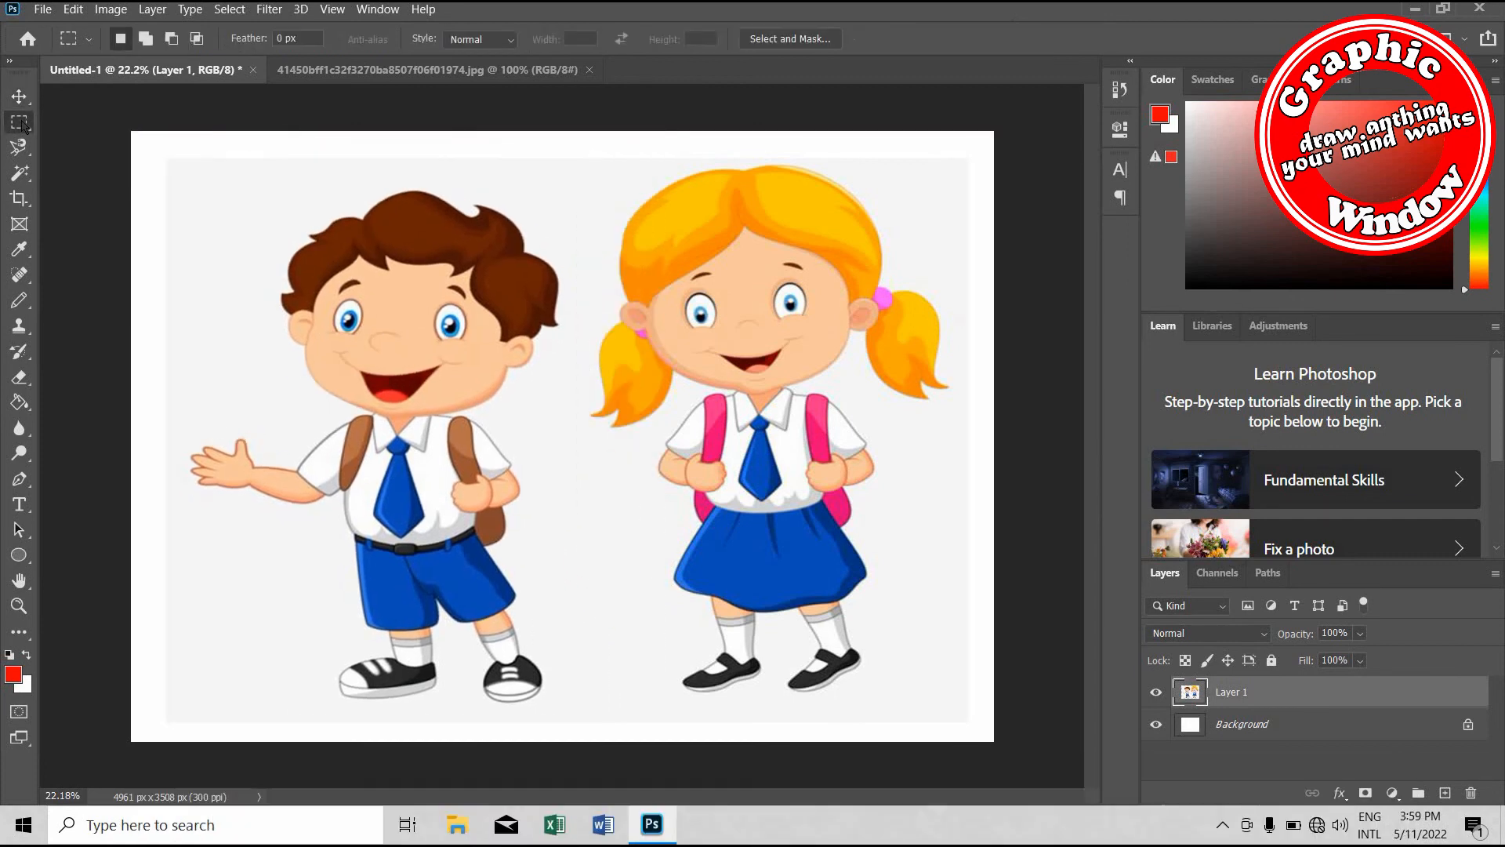
Select the boy's head with the Elliptical Marquee tool and move the selected area slightly down and right
right_click(19, 122)
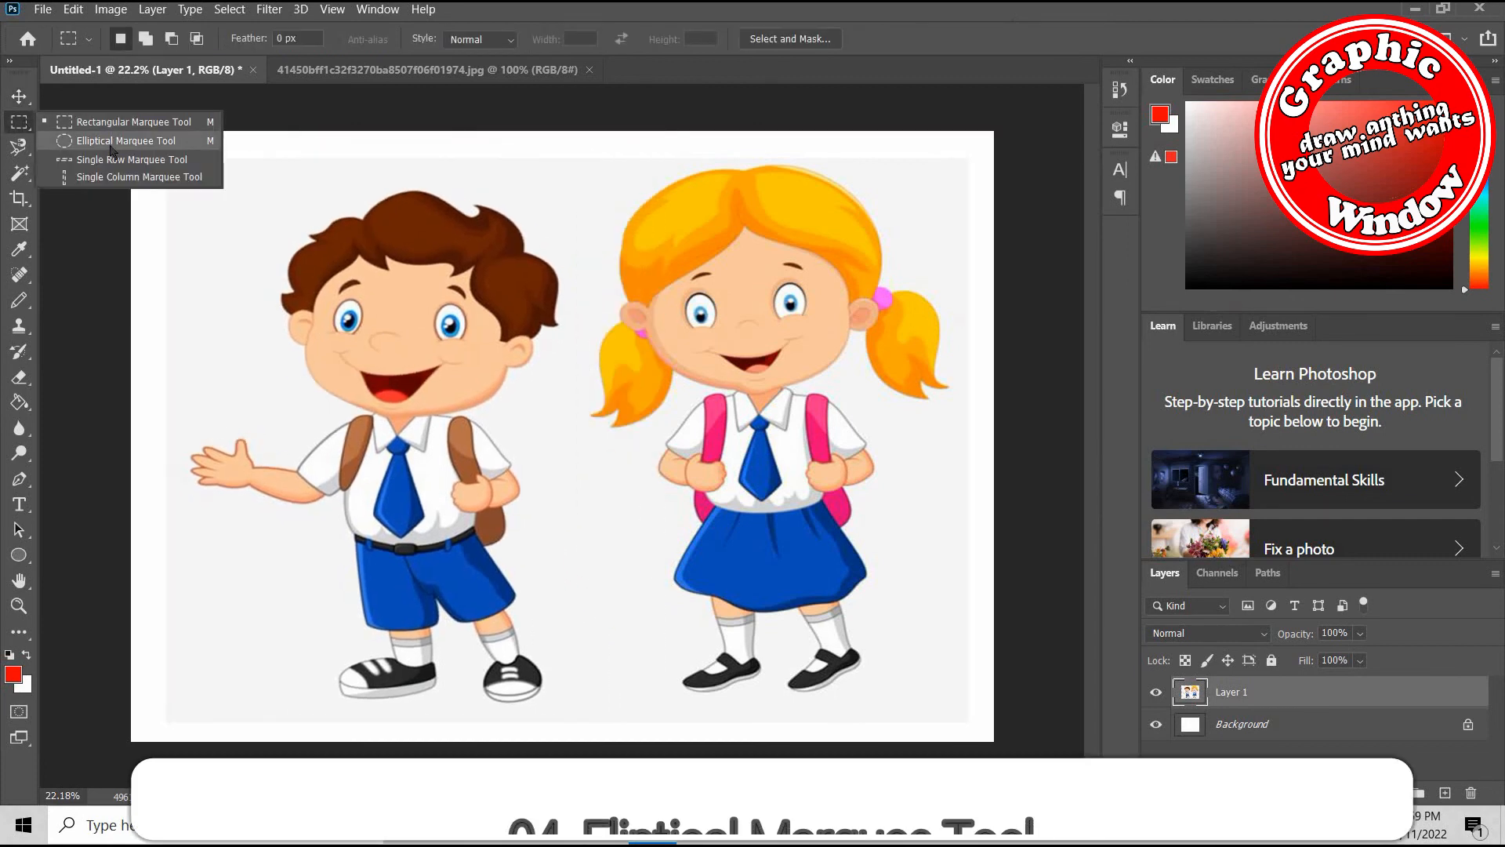
left_click(125, 141)
left_click_drag(170, 158, 591, 429)
left_click_drag(359, 326, 359, 326)
left_click(19, 96)
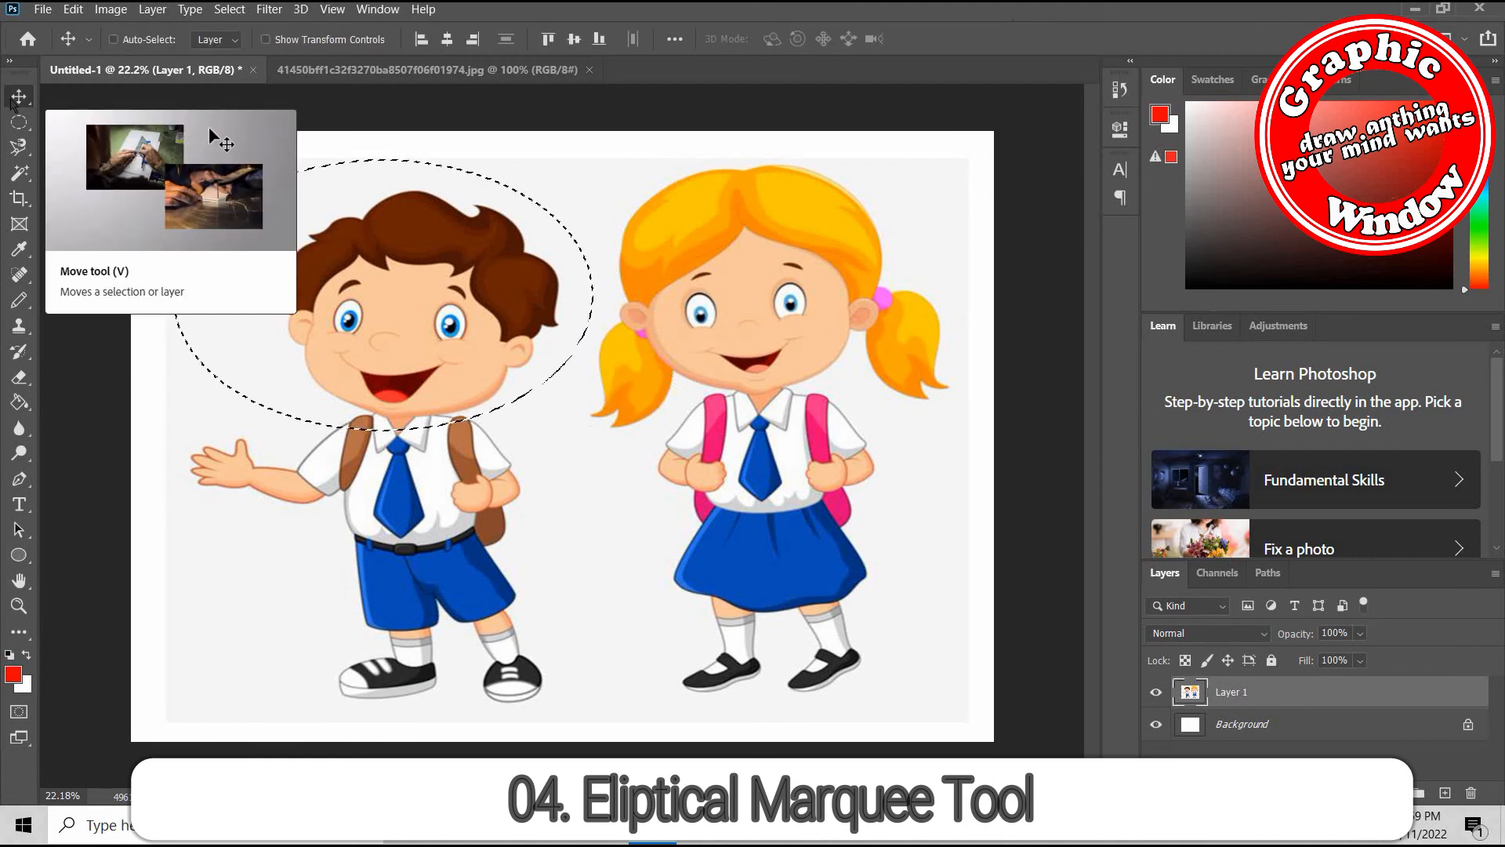
left_click_drag(323, 269, 350, 361)
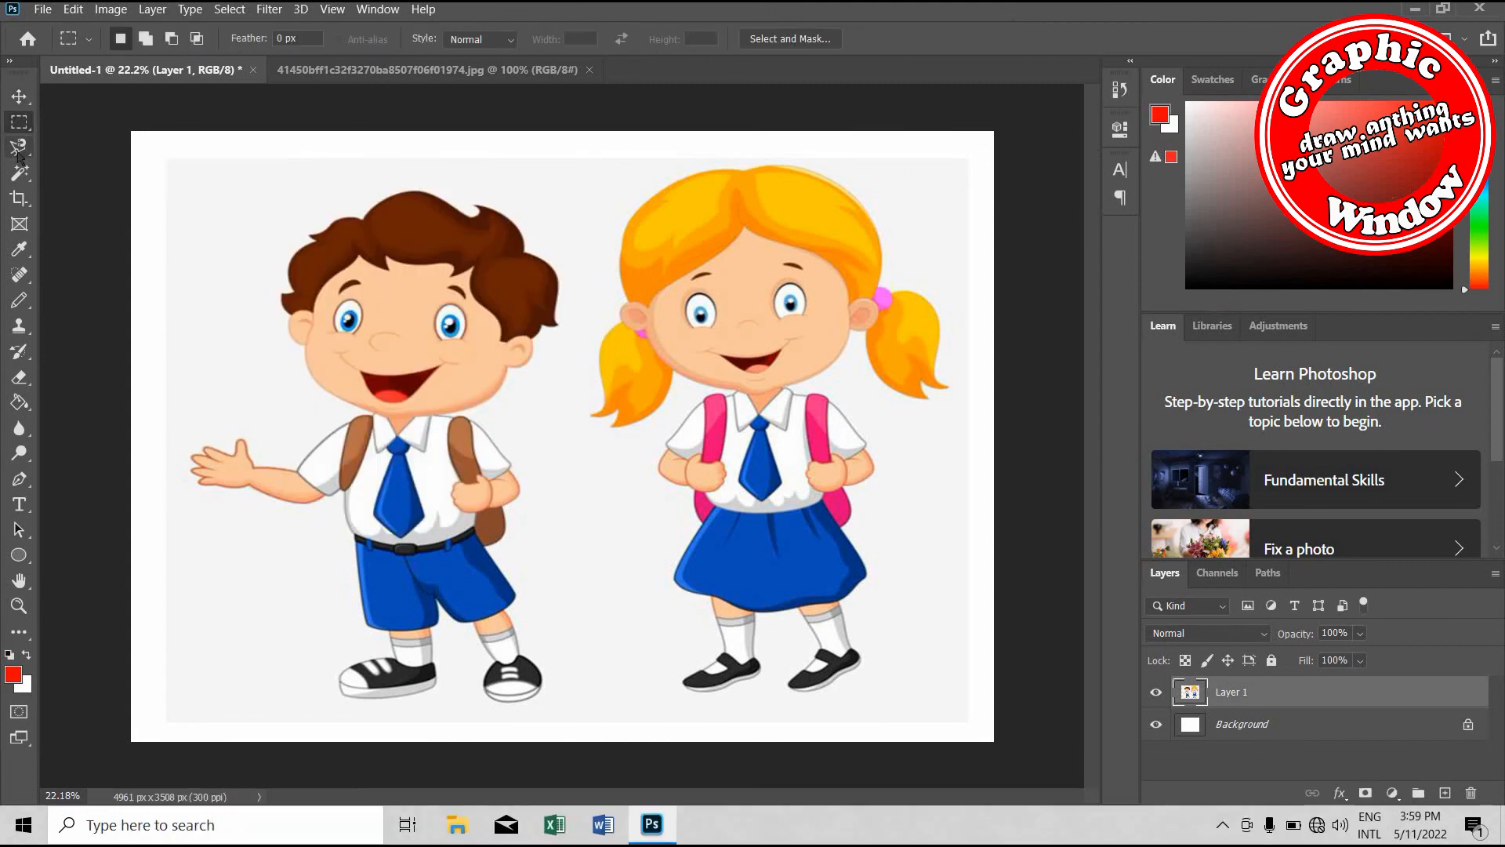
Draw a freehand Lasso selection around the boy's head, closing it below the chin
left_click(18, 147)
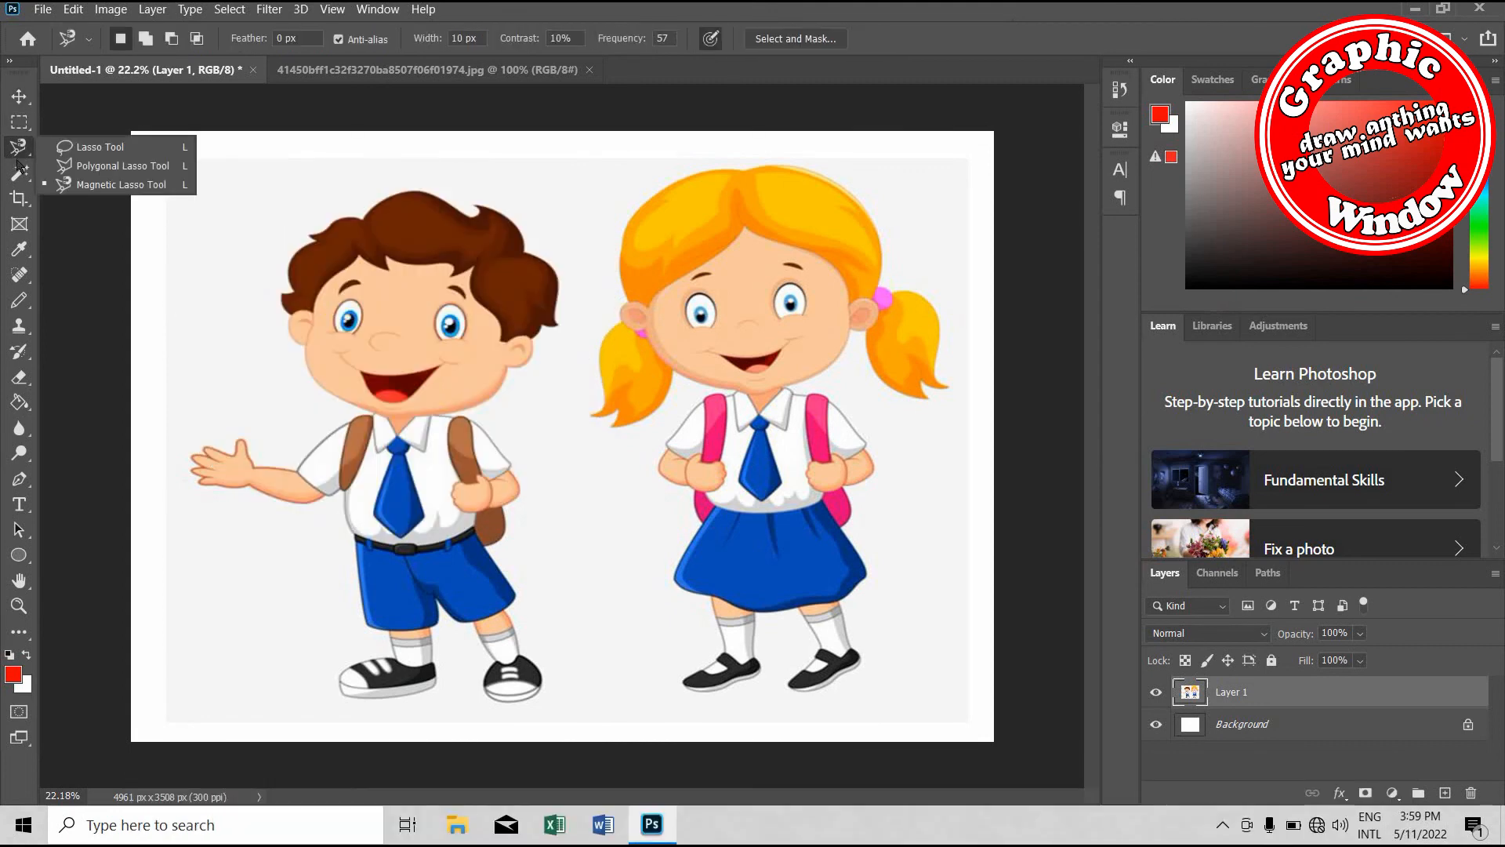
left_click(86, 148)
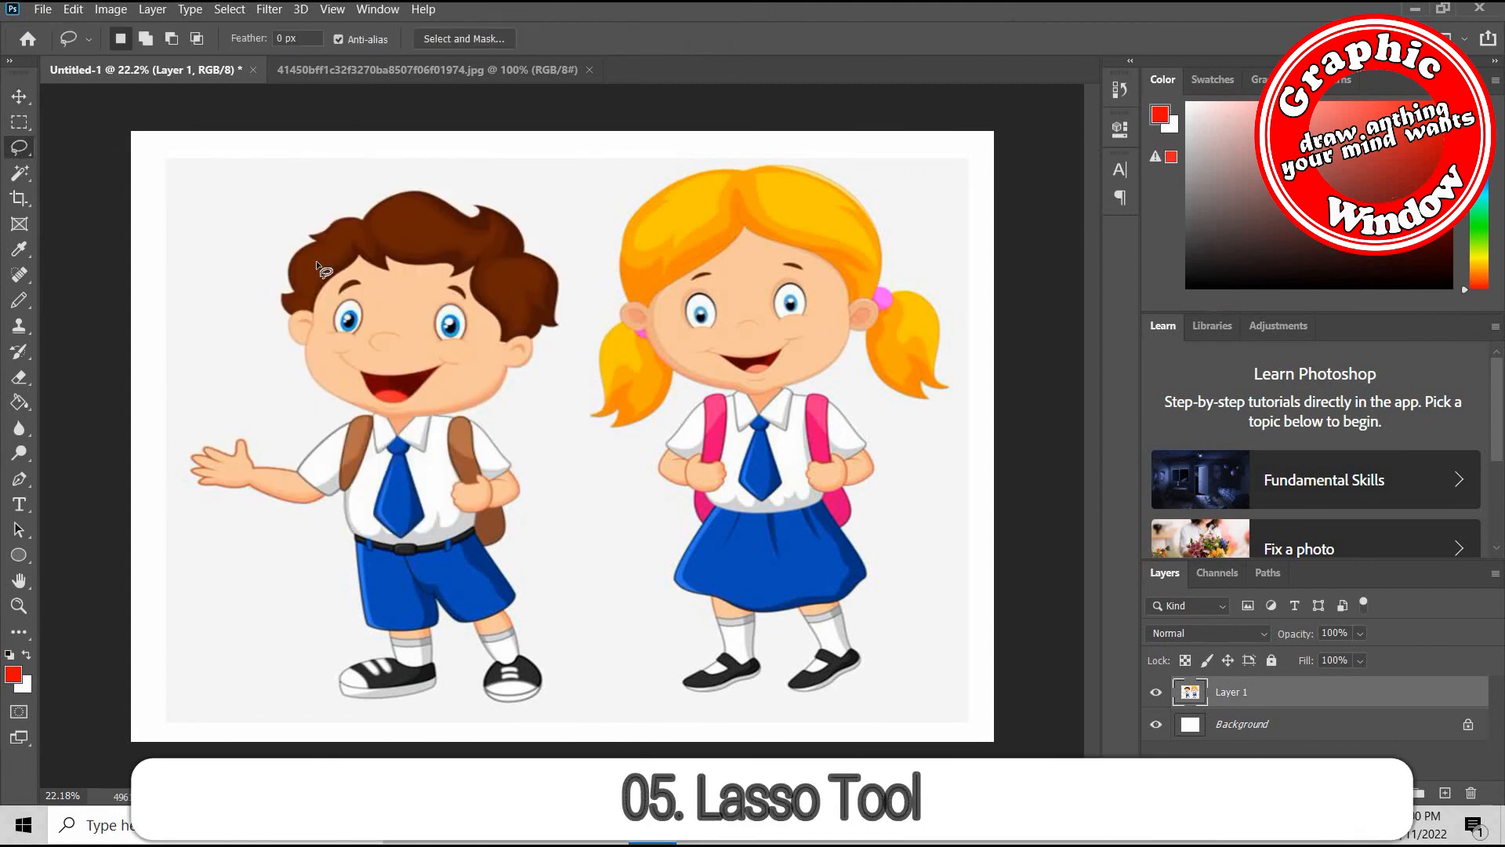
scroll(316, 257, "up", 2)
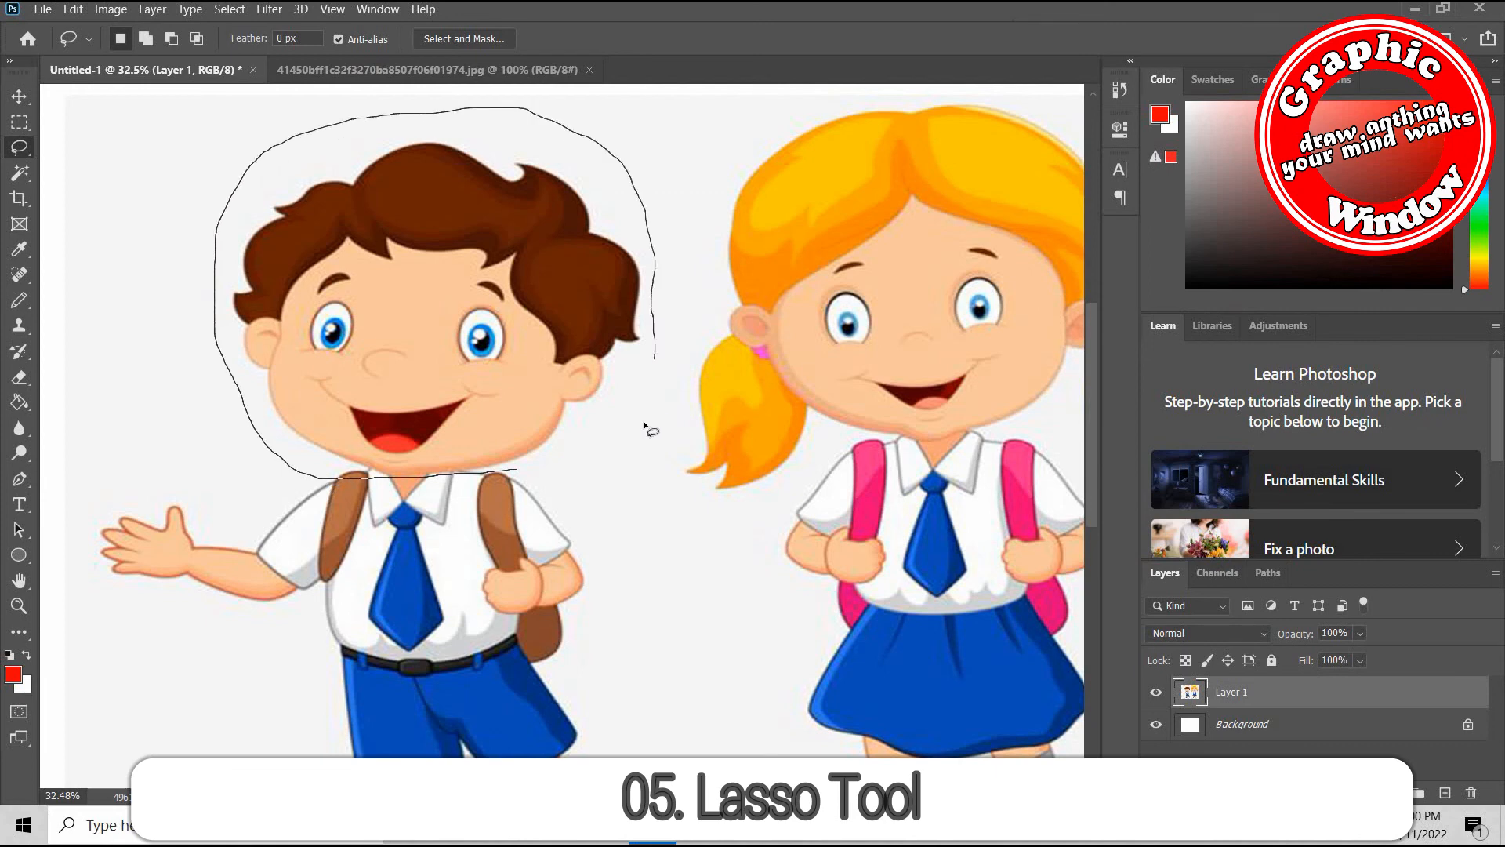
left_click_drag(530, 470, 519, 470)
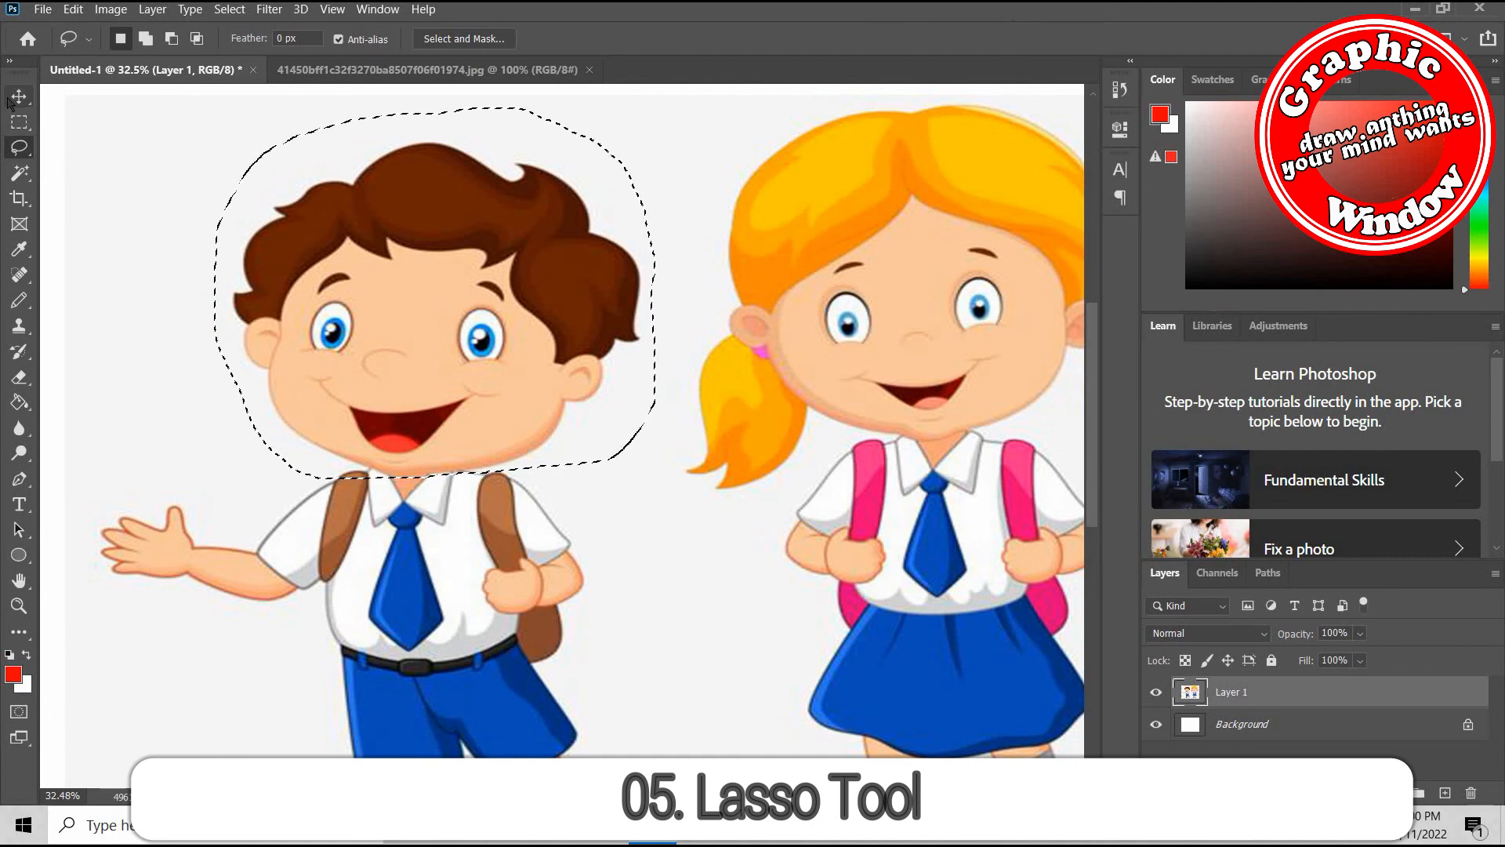
Move the lassoed boy's head slightly up and to the left with the Move tool
key("v")
mouse_move(424, 286)
left_mouse_down()
mouse_move(339, 274)
mouse_move(388, 278)
mouse_move(408, 262)
left_mouse_up()
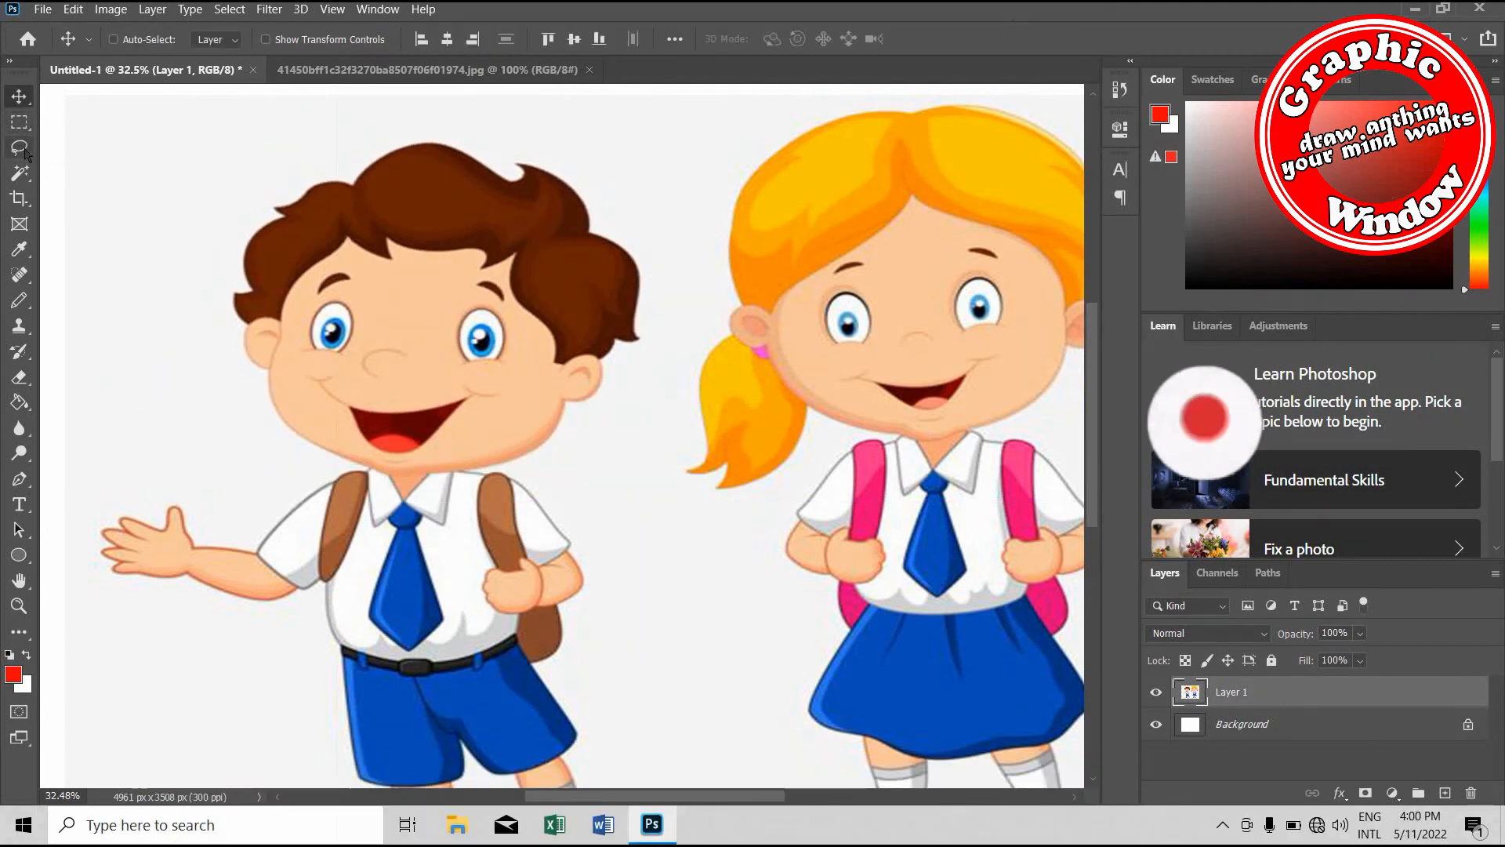
Draw a closed Polygonal Lasso selection around the boy's head, starting and ending below the chin
left_click(20, 147)
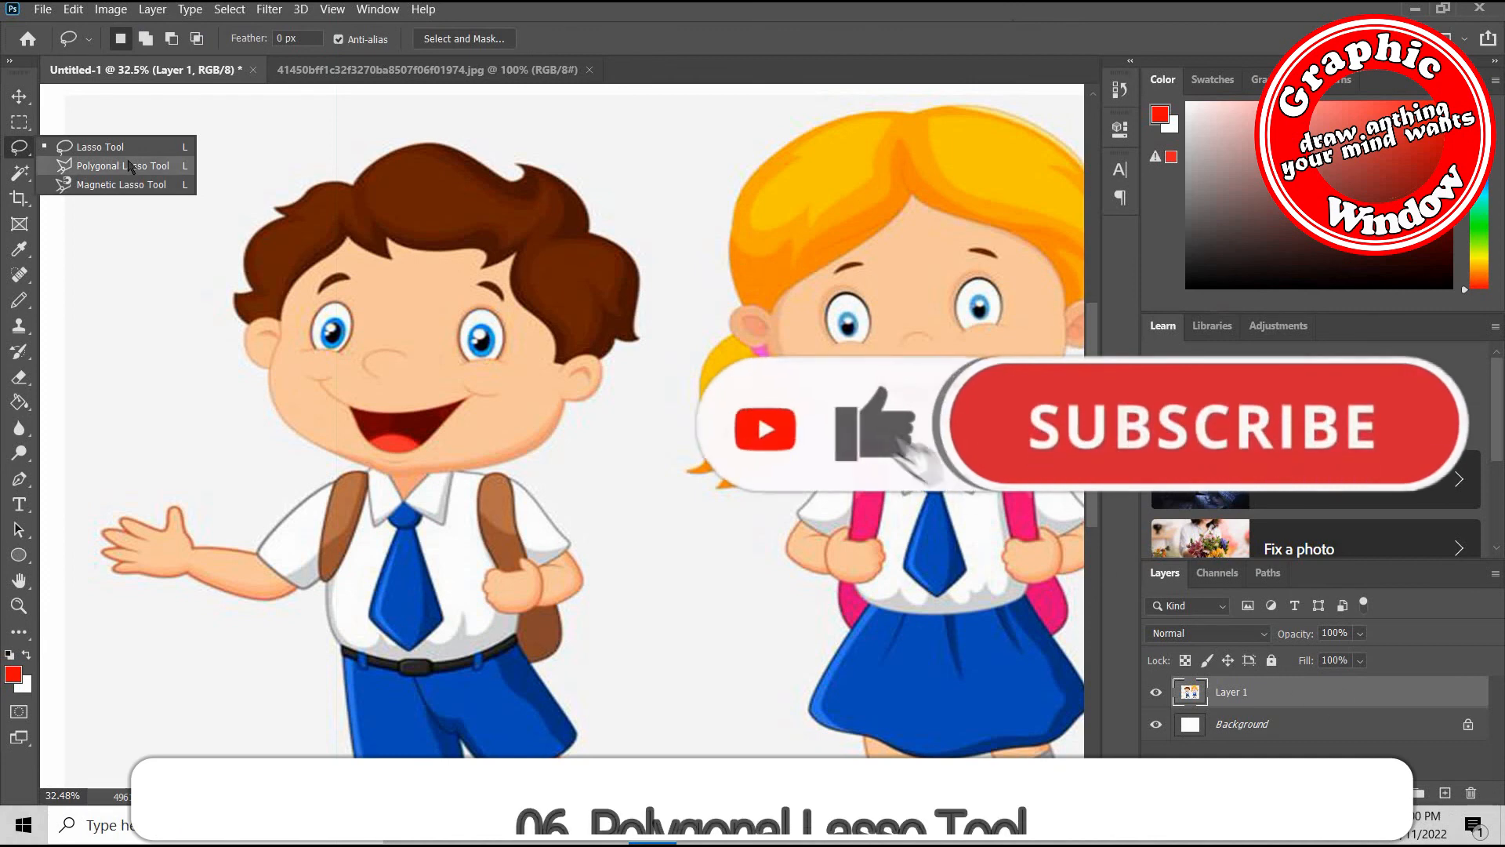
left_click(129, 165)
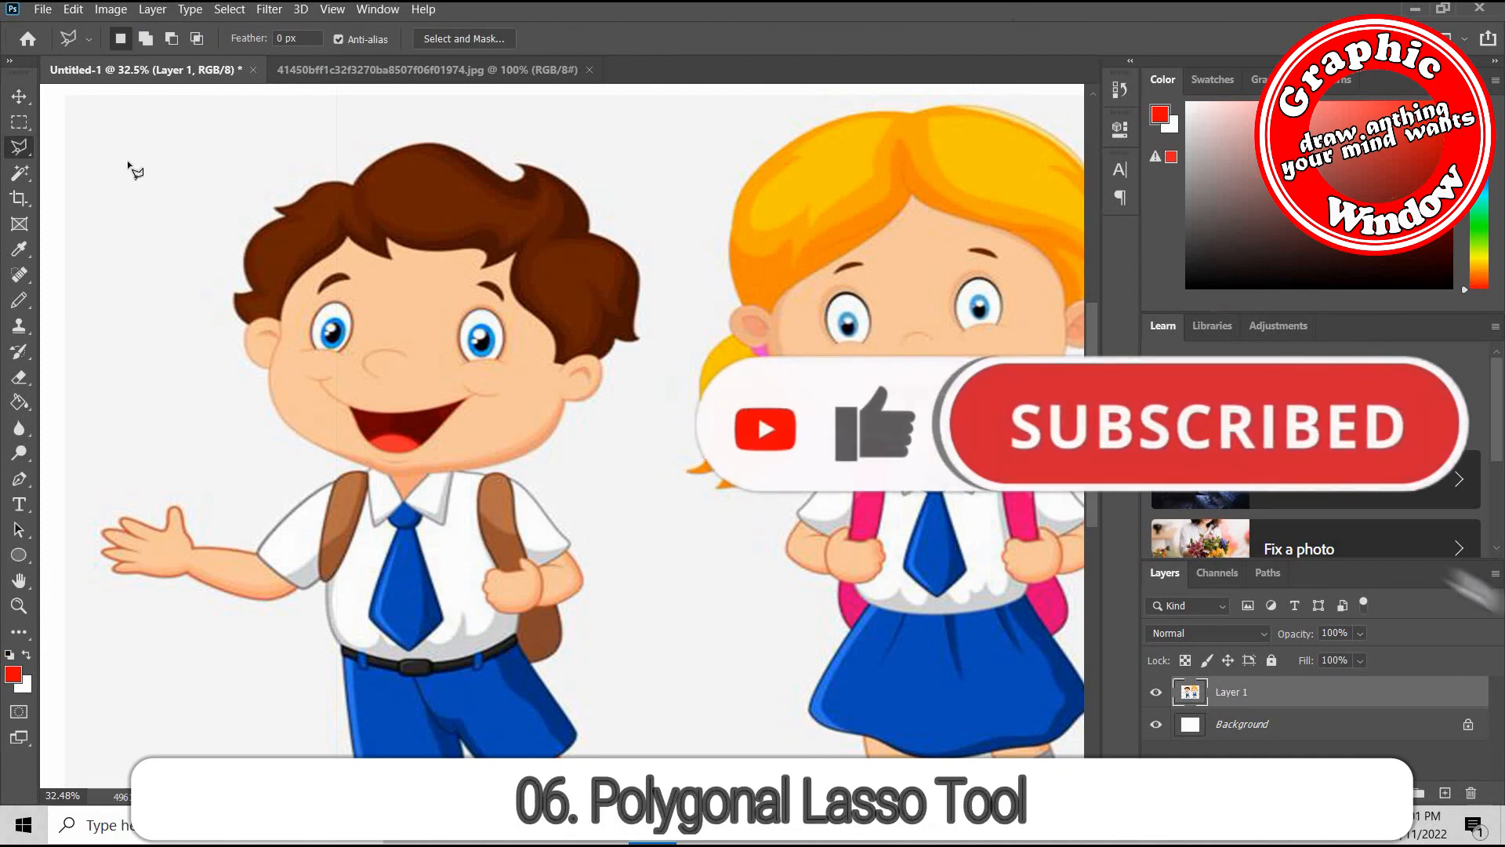
scroll(362, 478, "up", 1)
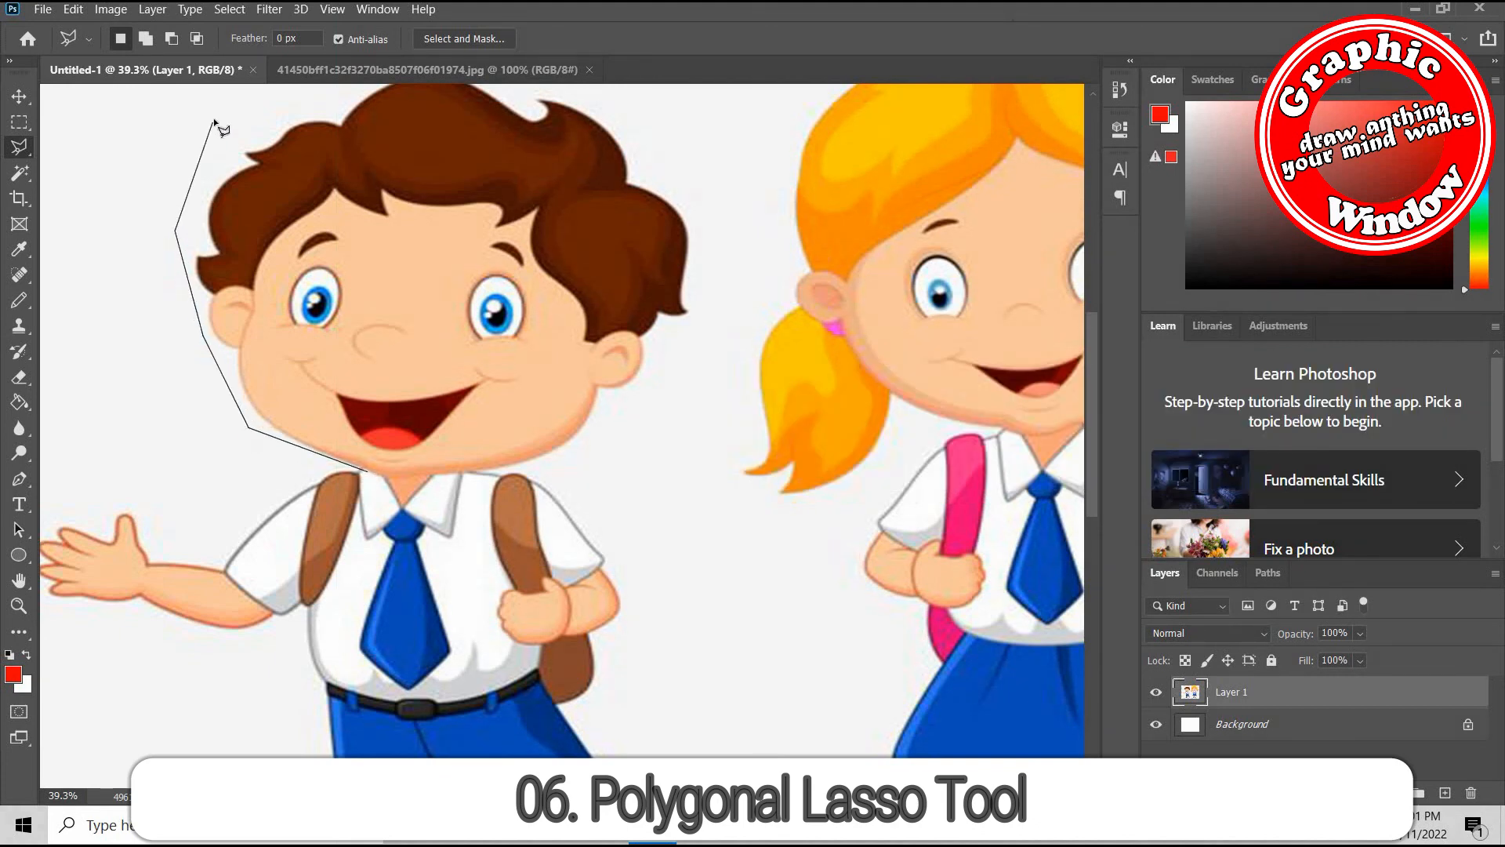
left_click(295, 98)
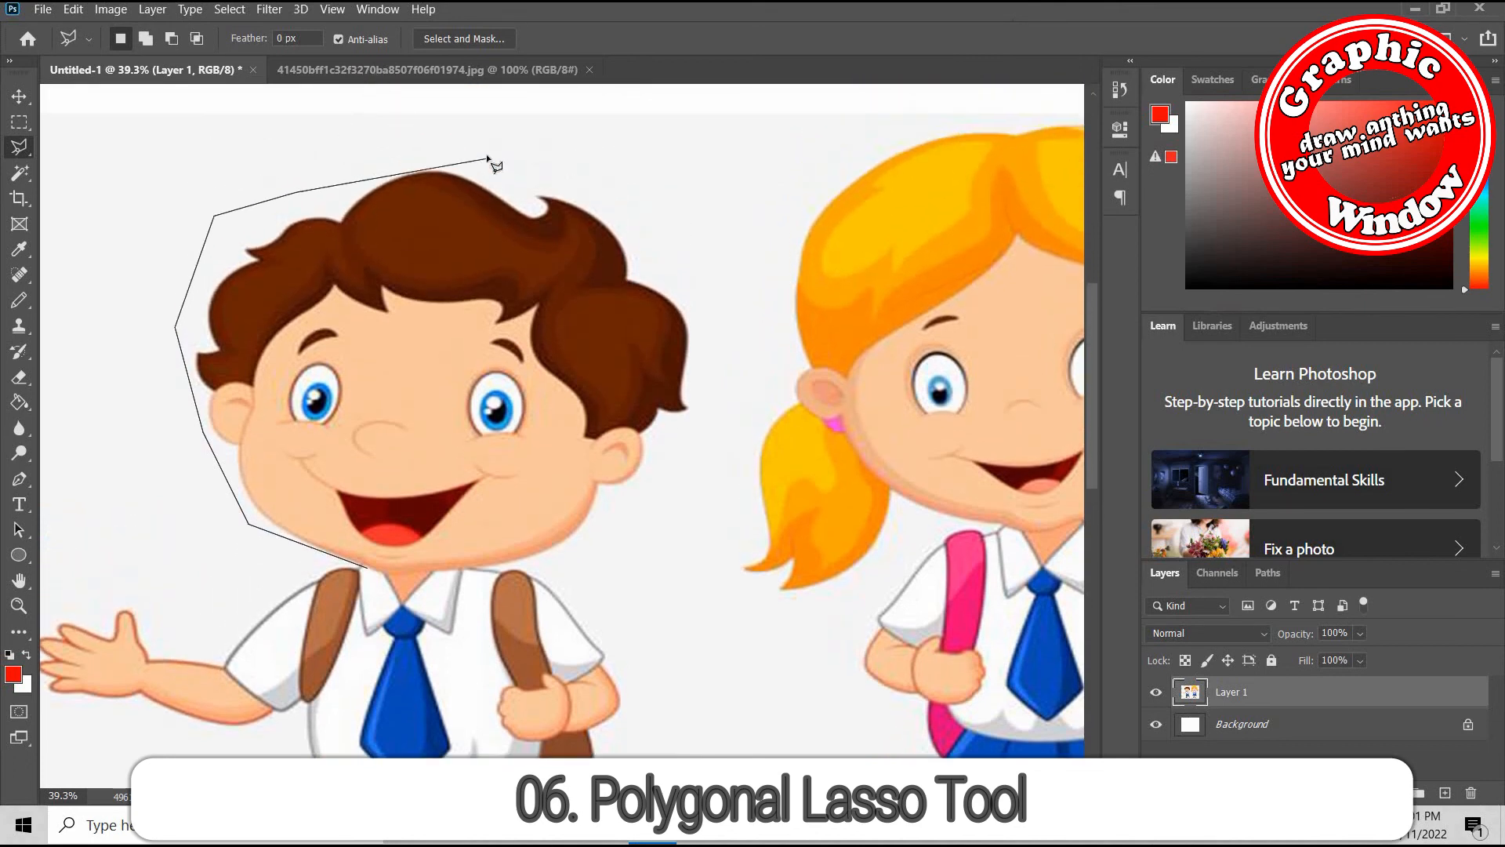
left_click(464, 153)
left_click(637, 183)
left_click(695, 281)
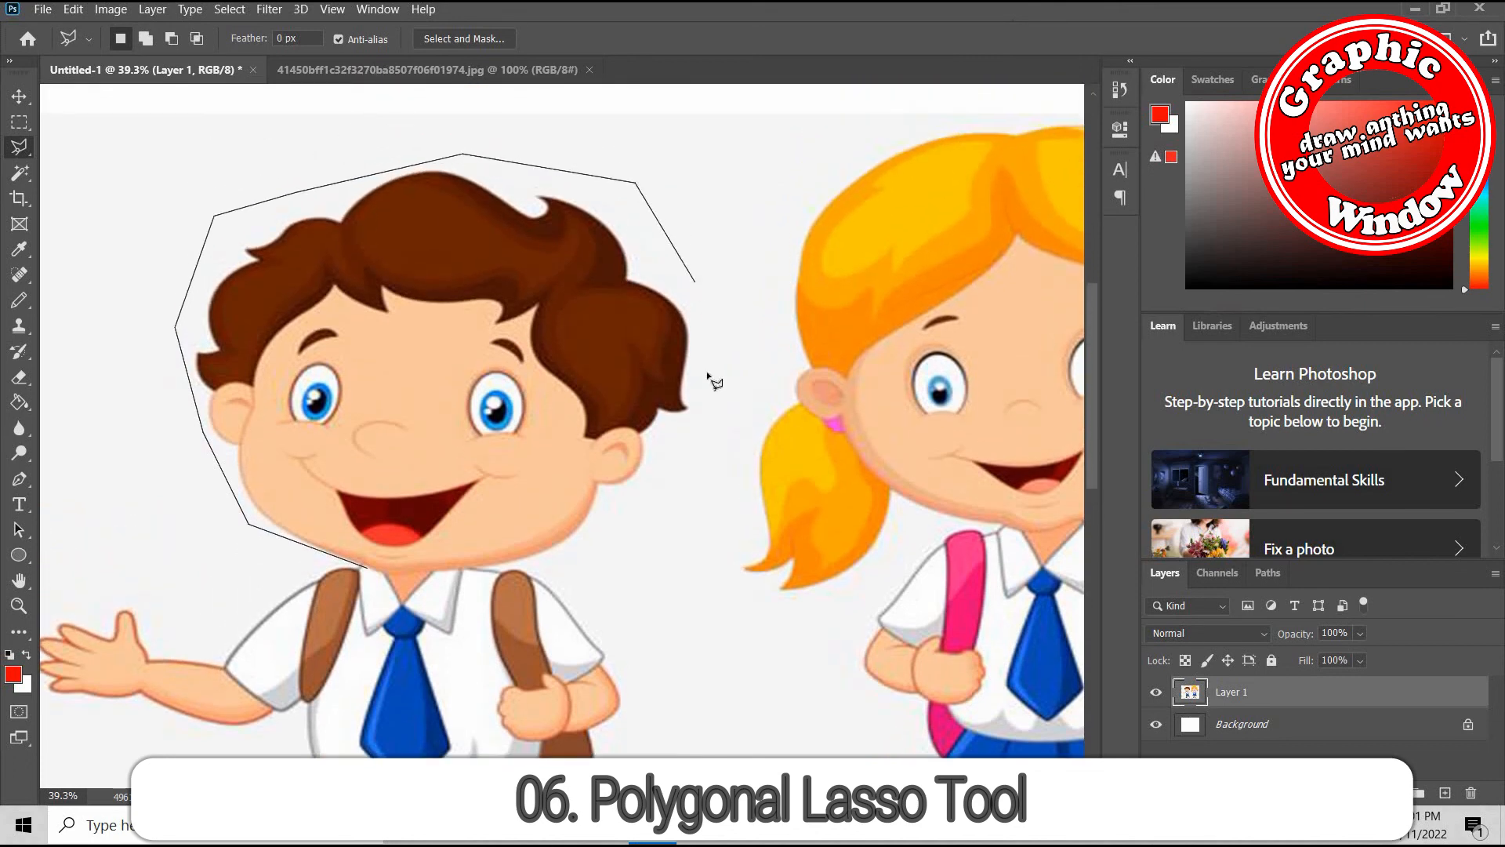
left_click(732, 413)
left_click(712, 409)
left_click(647, 518)
left_click(413, 578)
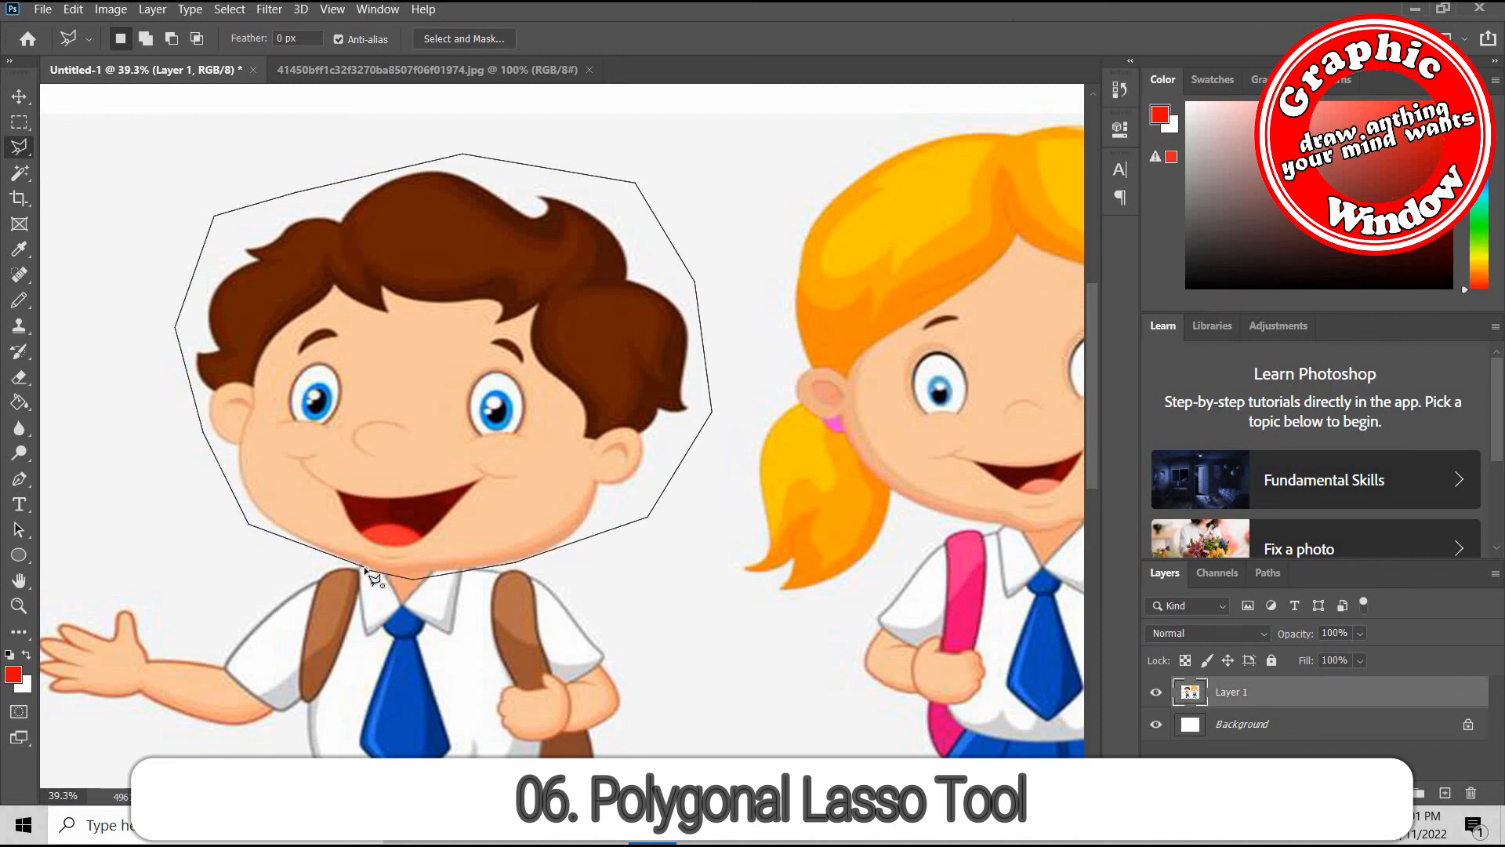
left_click(365, 569)
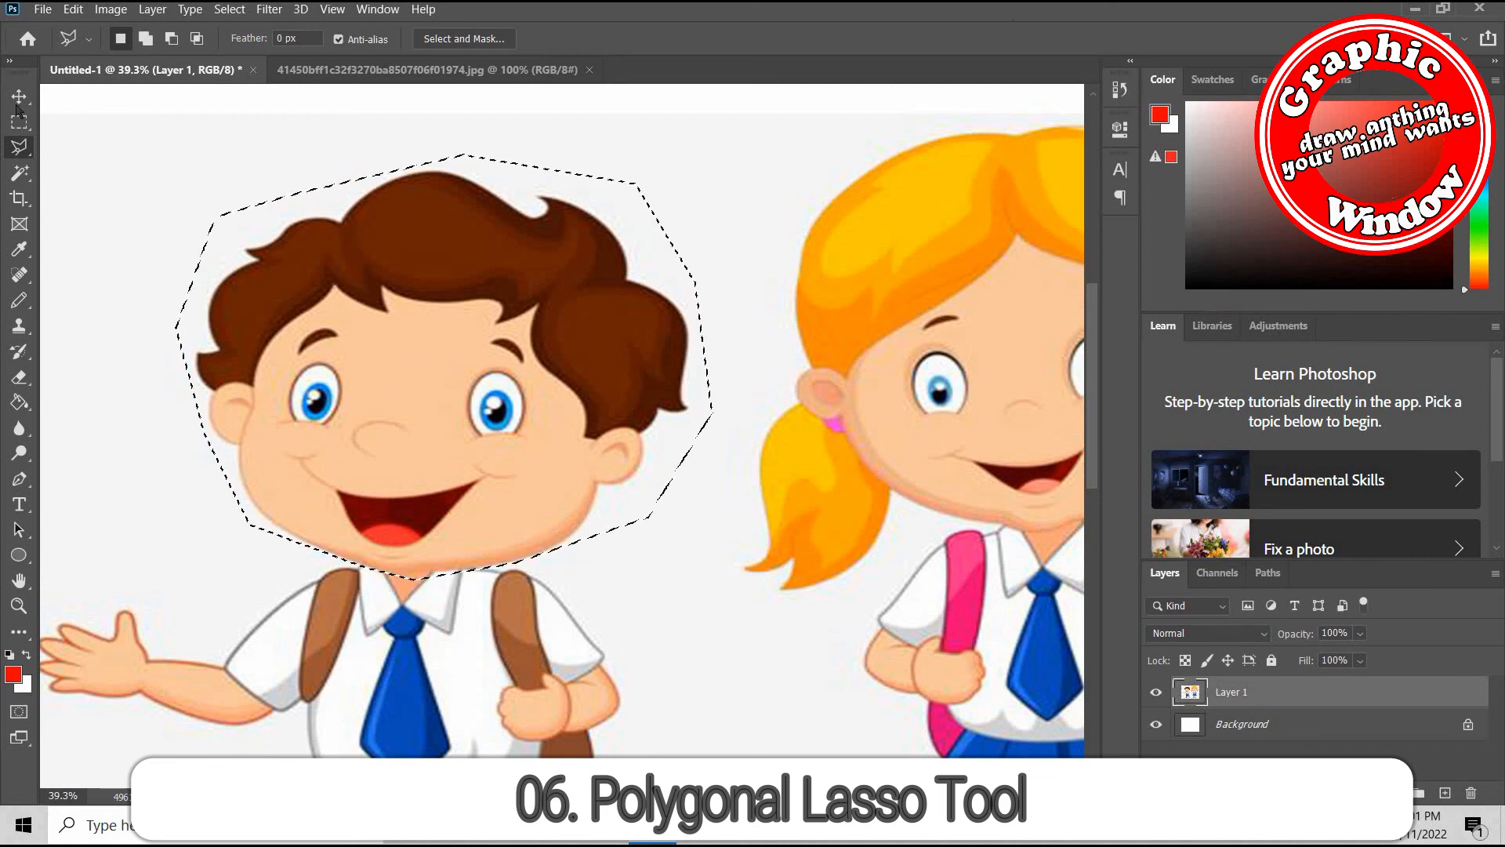
Move the polygonally selected head slightly down and right, and undo the move
key("v")
mouse_move(439, 313)
left_mouse_down()
mouse_move(451, 298)
mouse_move(463, 326)
left_mouse_up()
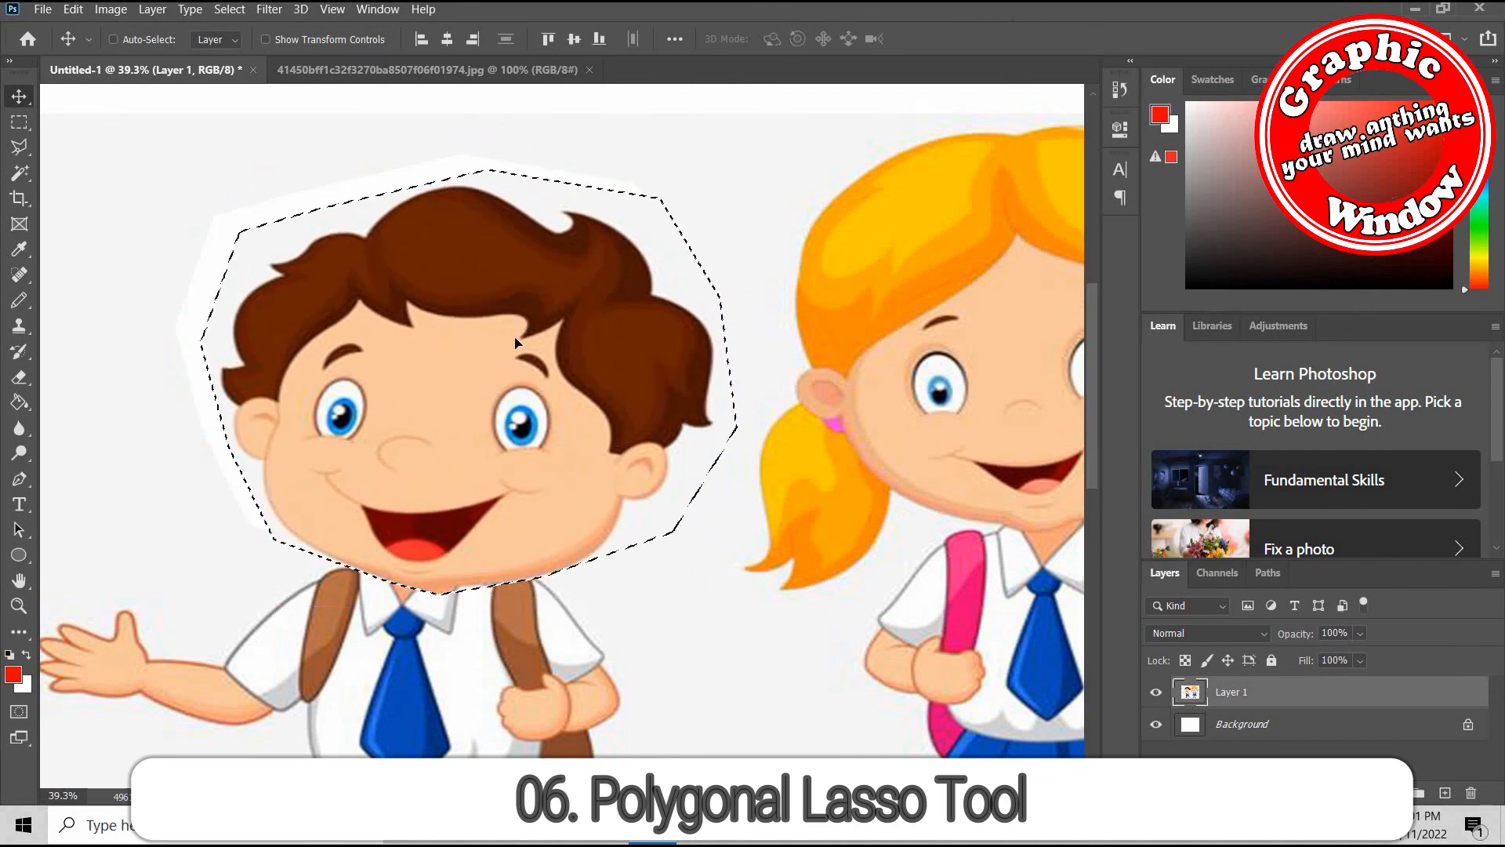
key("ctrl+z")
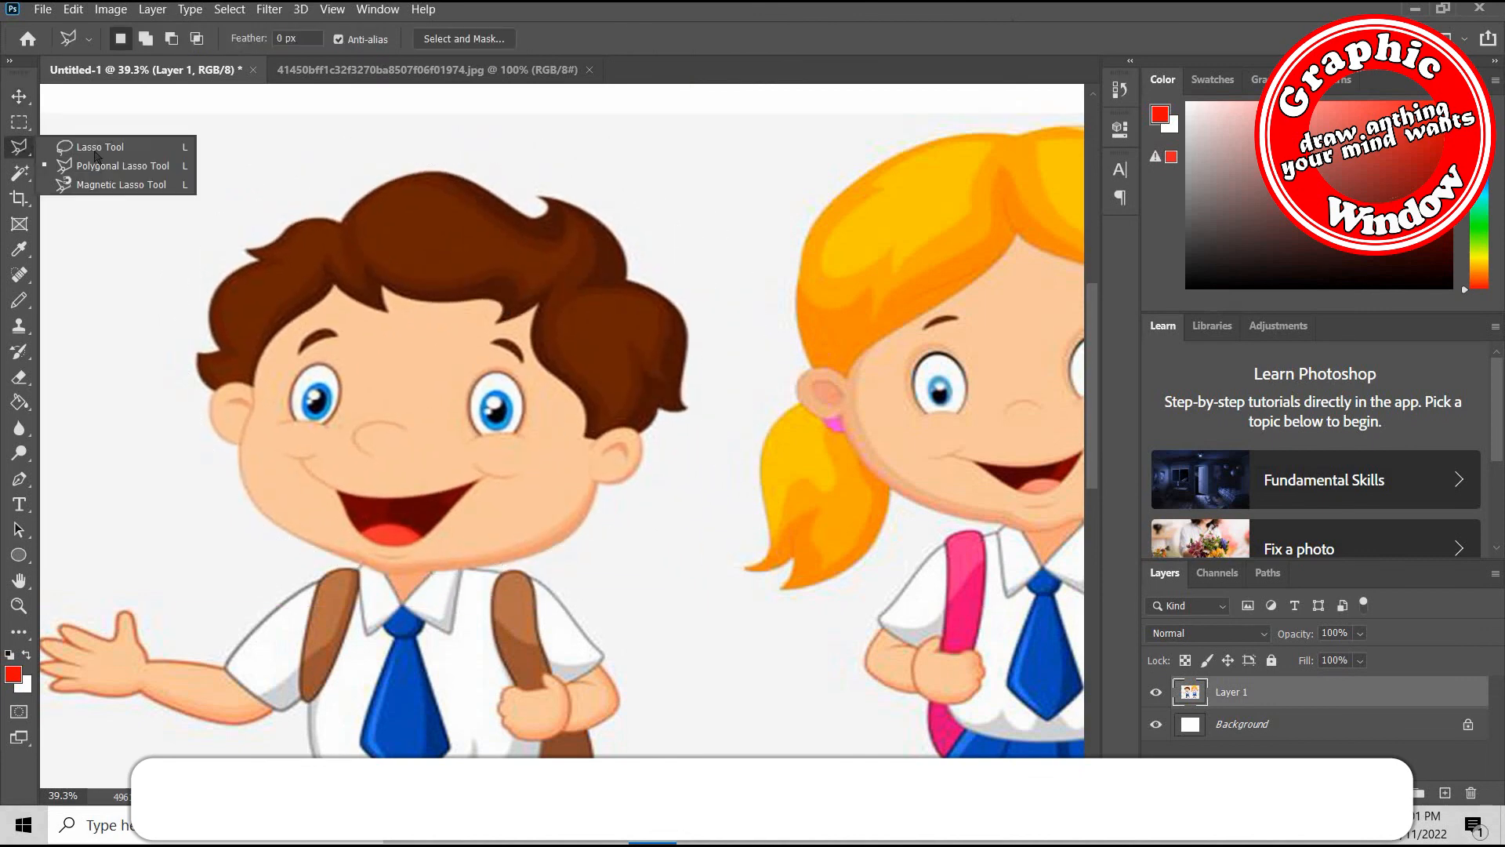
Trace the boy's head along its outline with the Magnetic Lasso tool, removing stray anchor points above the hair, and close the selection
left_click(105, 188)
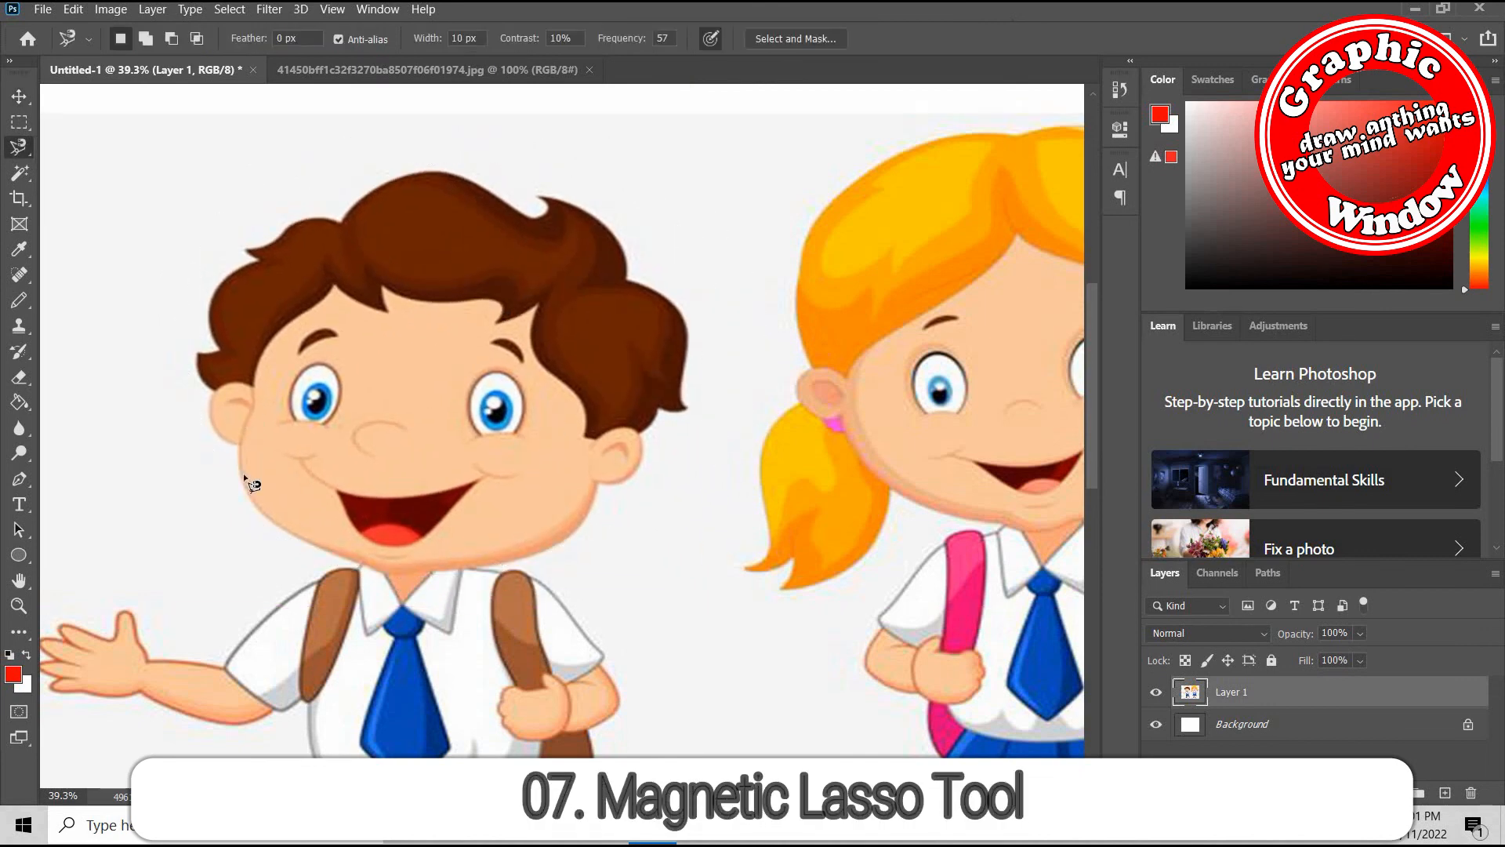
scroll(337, 563, "up", 5)
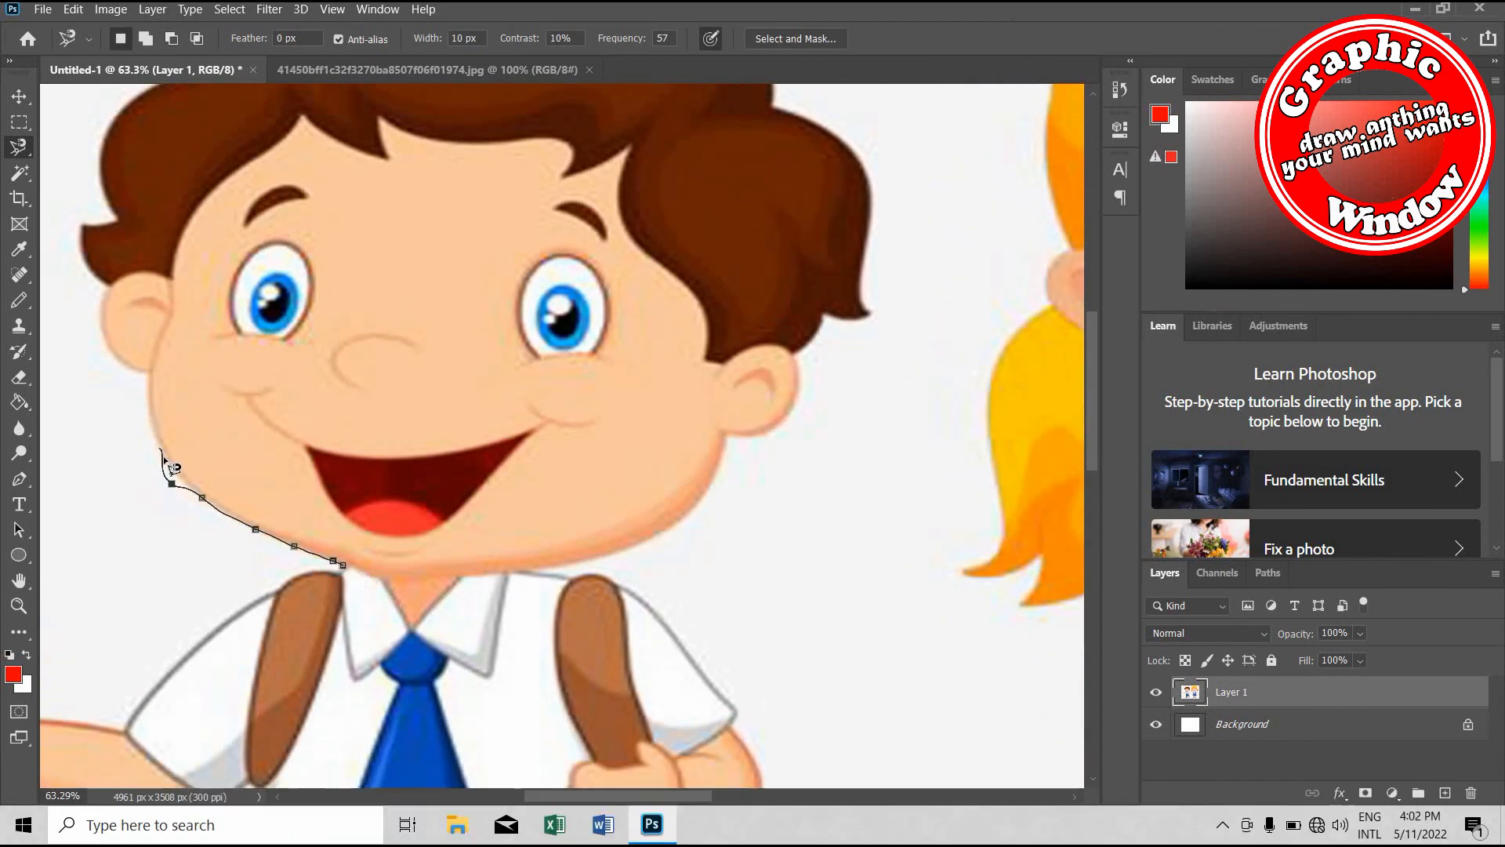
key("BackSpace")
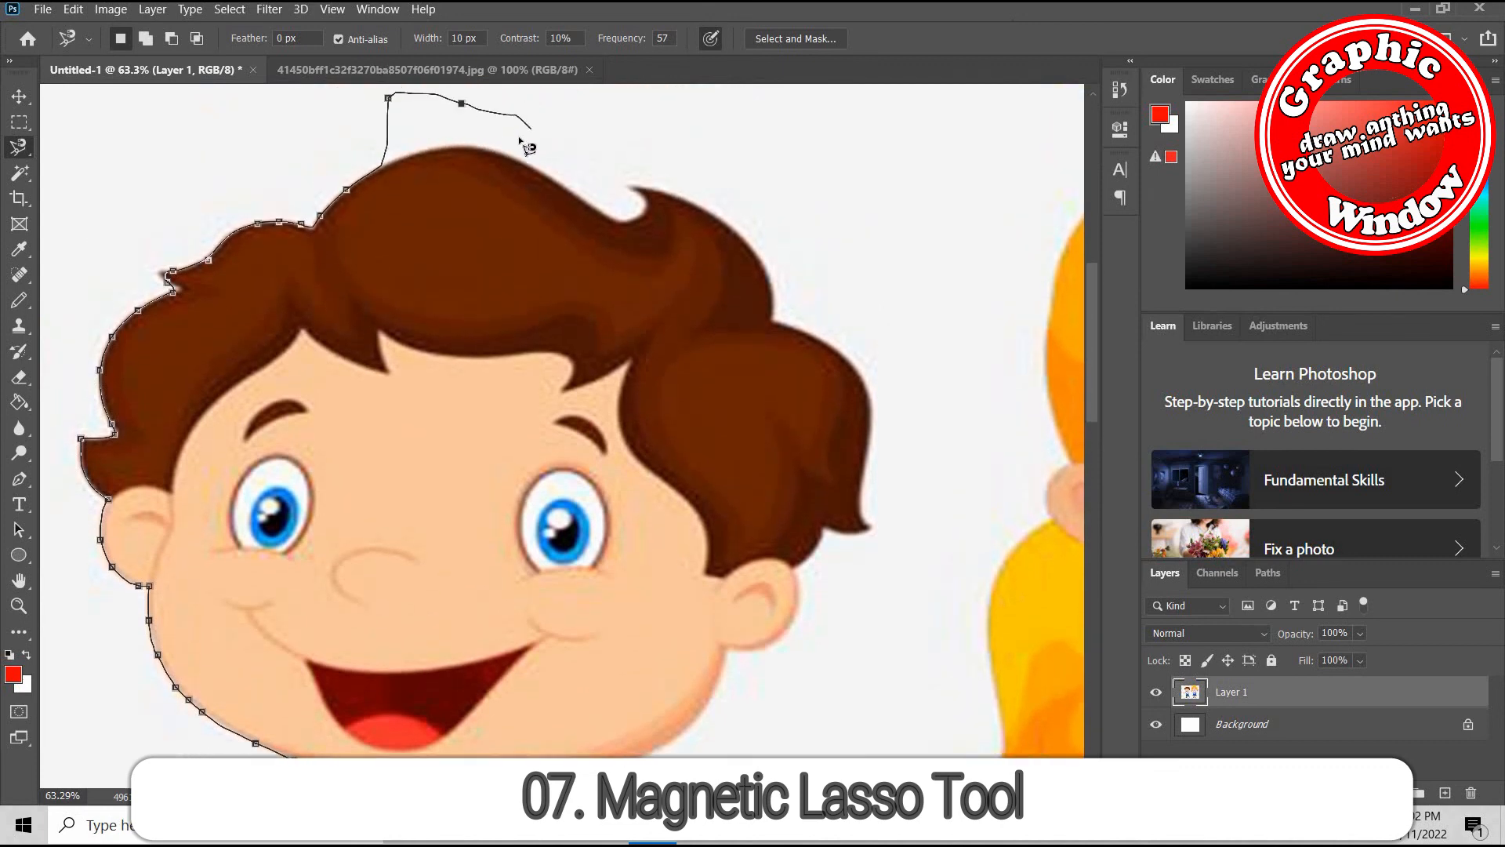
key("BackSpace")
key("BackSpace")
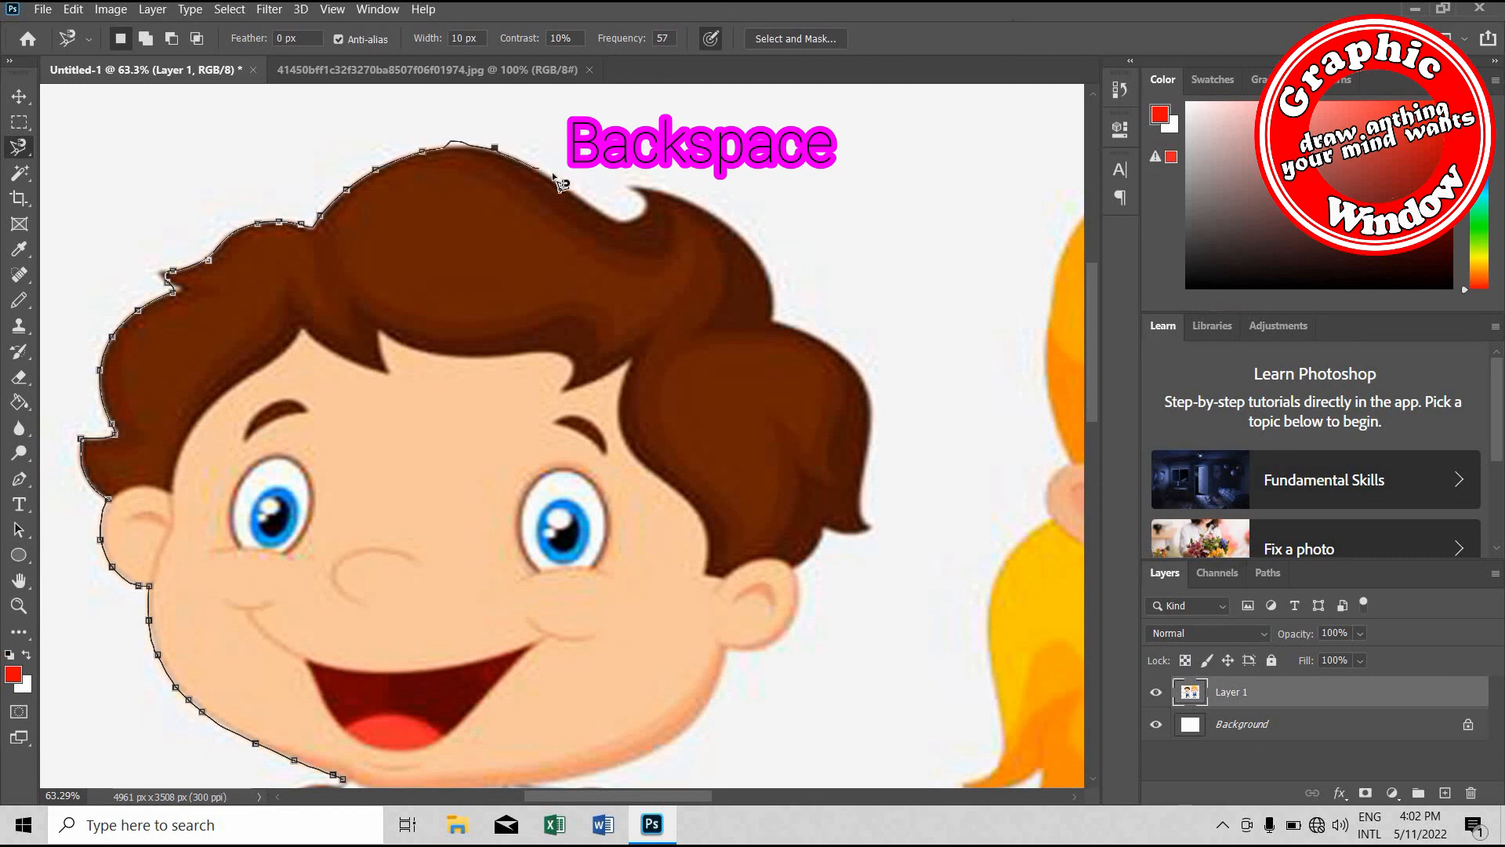
key("BackSpace")
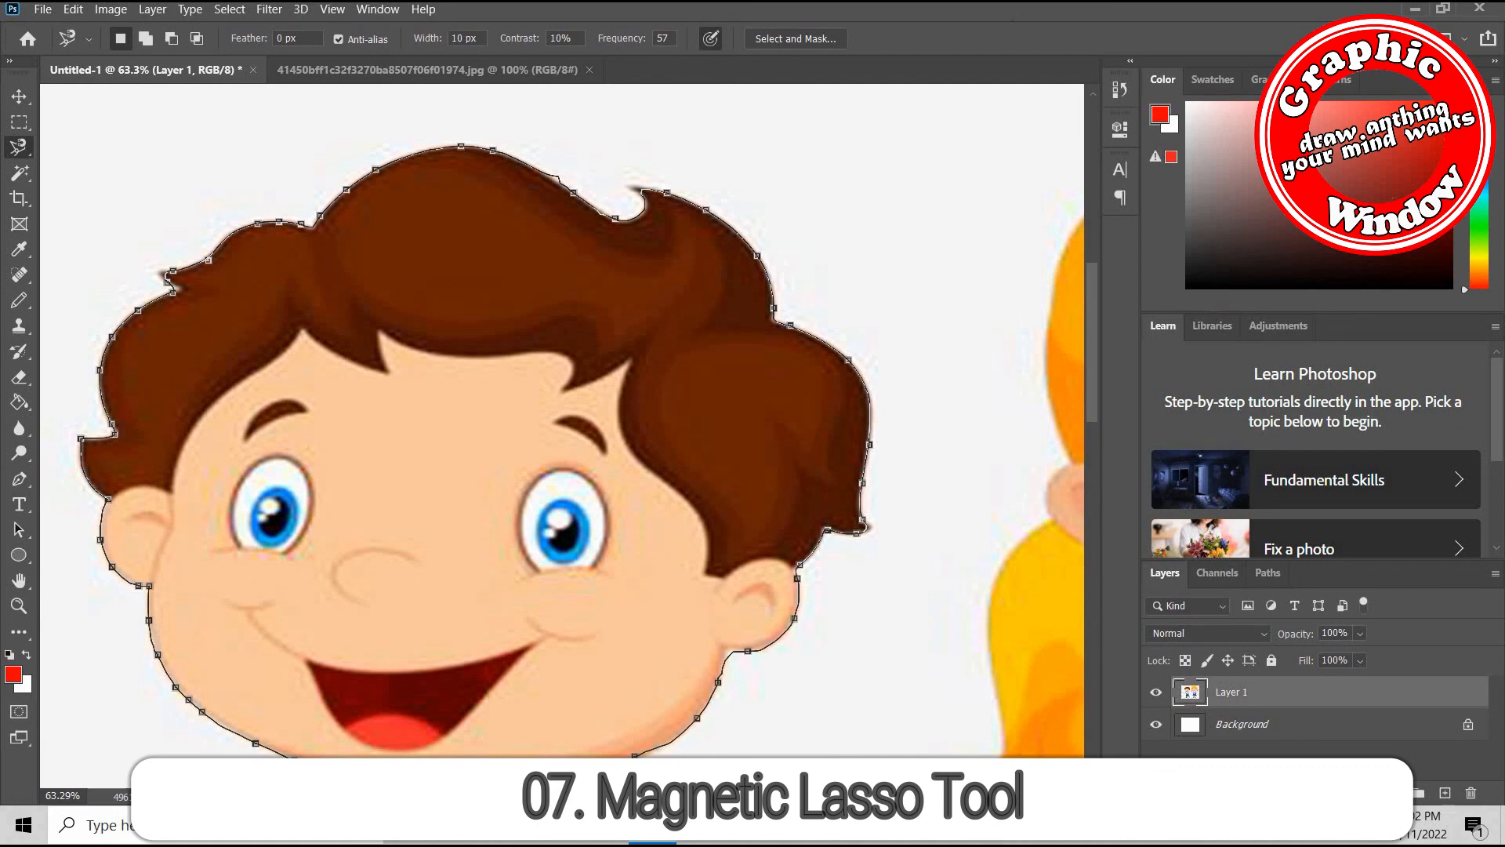
scroll(560, 544, "down", 3)
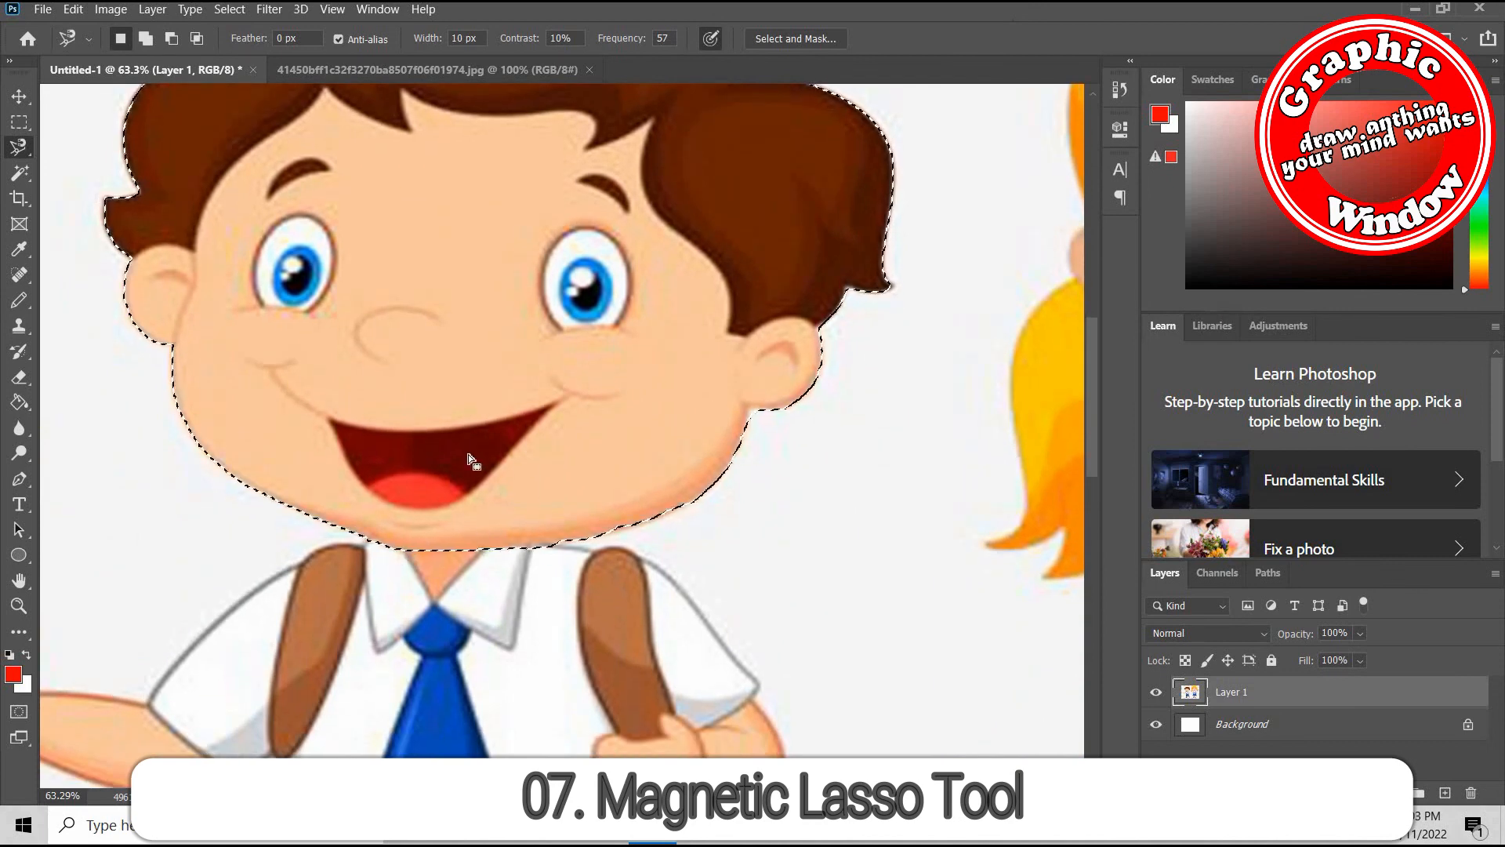
Move the magnetically selected head very slightly with the Move tool
scroll(468, 454, "down", 1)
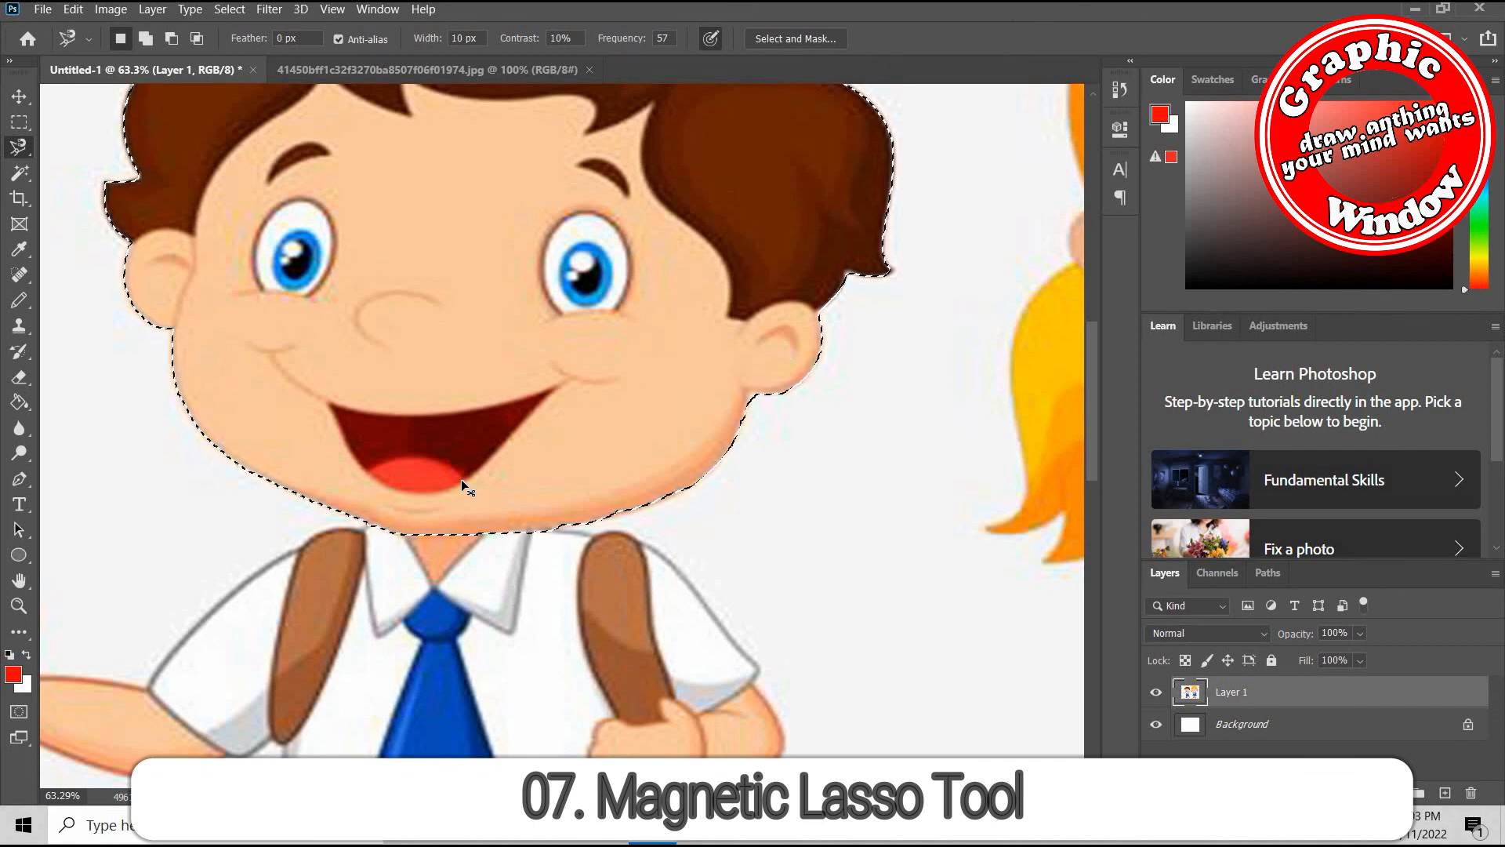
scroll(461, 483, "down", 3, "alt")
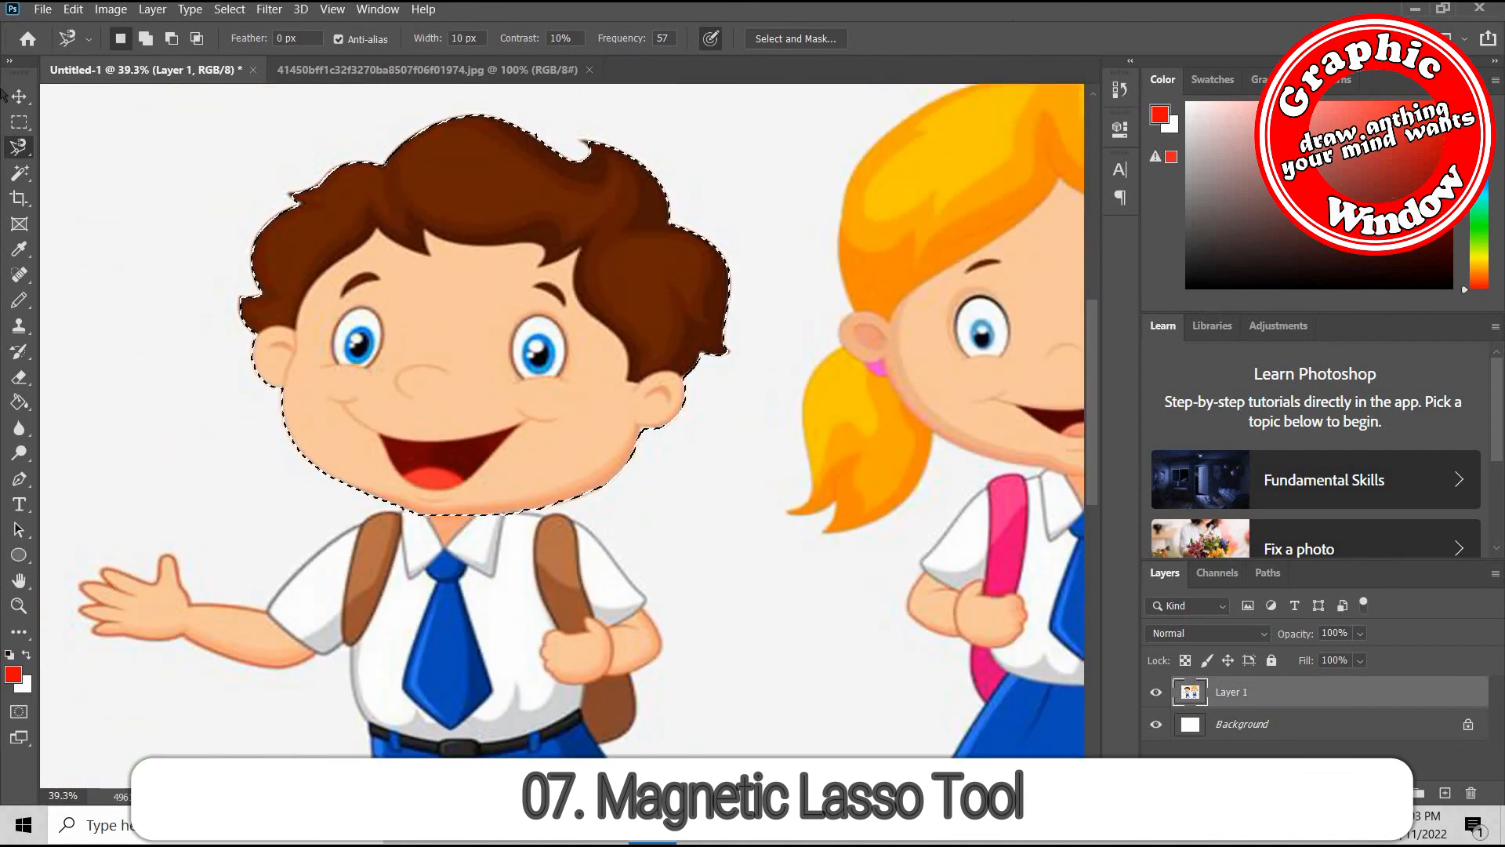
left_click(18, 97)
mouse_move(407, 291)
left_mouse_down()
mouse_move(374, 282)
mouse_move(301, 340)
mouse_move(475, 363)
mouse_move(496, 335)
mouse_move(439, 331)
mouse_move(408, 289)
left_mouse_up()
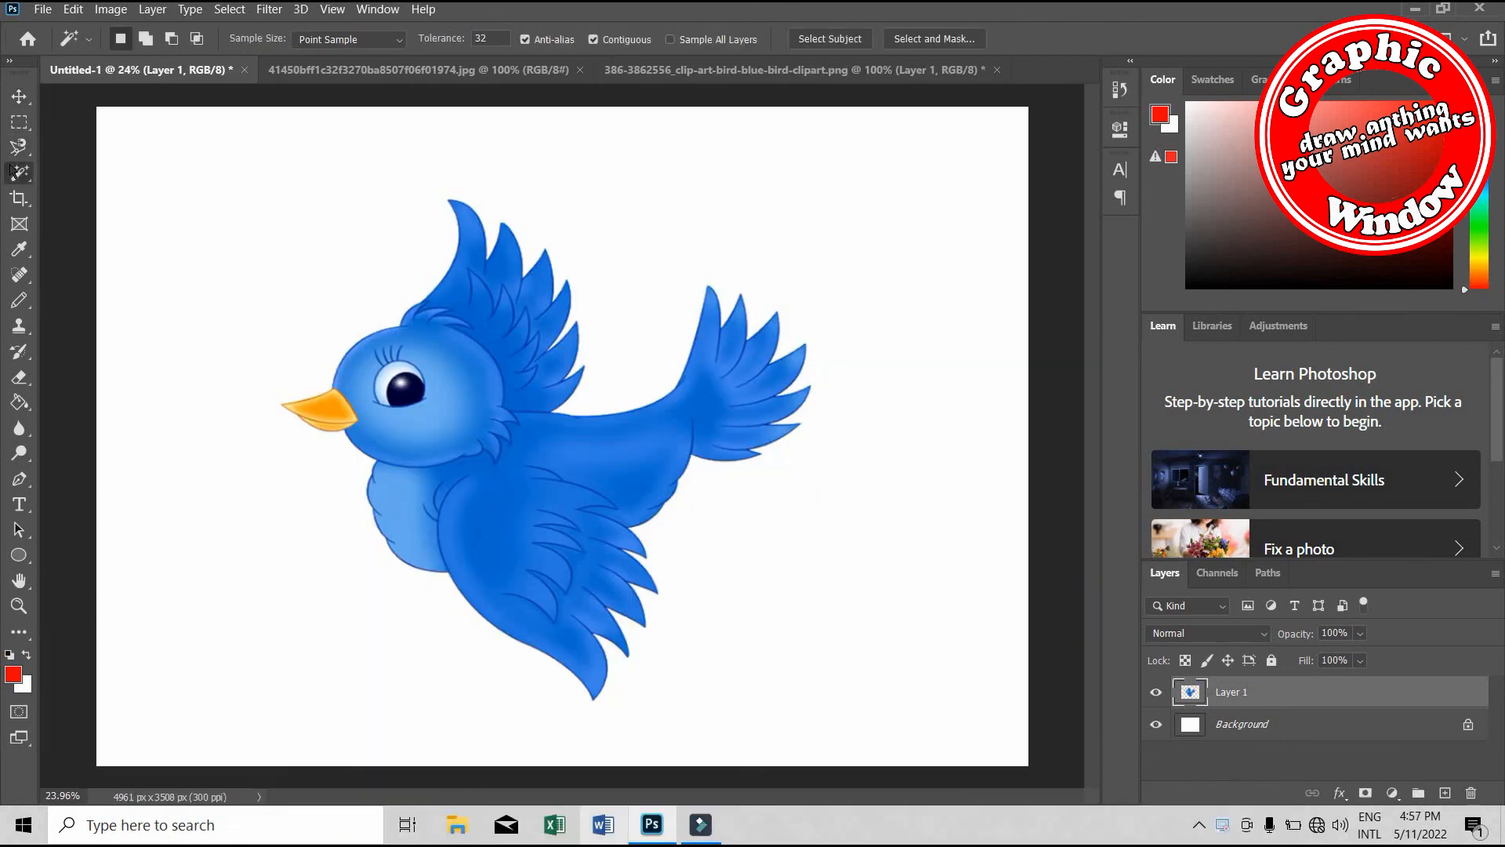
Select the whole blue bird with the Object Selection tool and move it slightly down and right
right_click(14, 171)
left_click(94, 167)
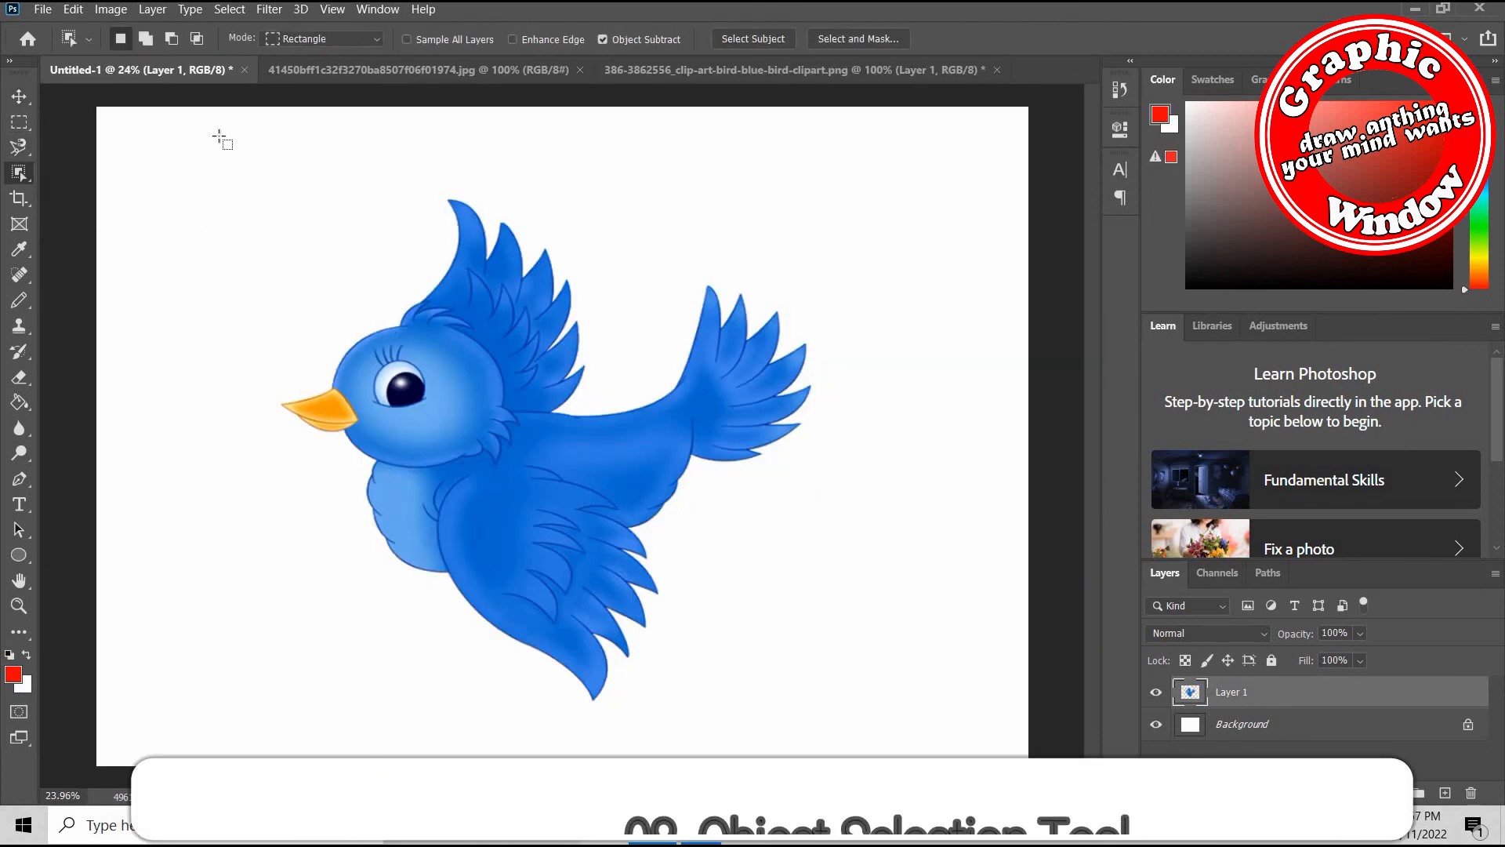
left_click_drag(220, 138, 891, 737)
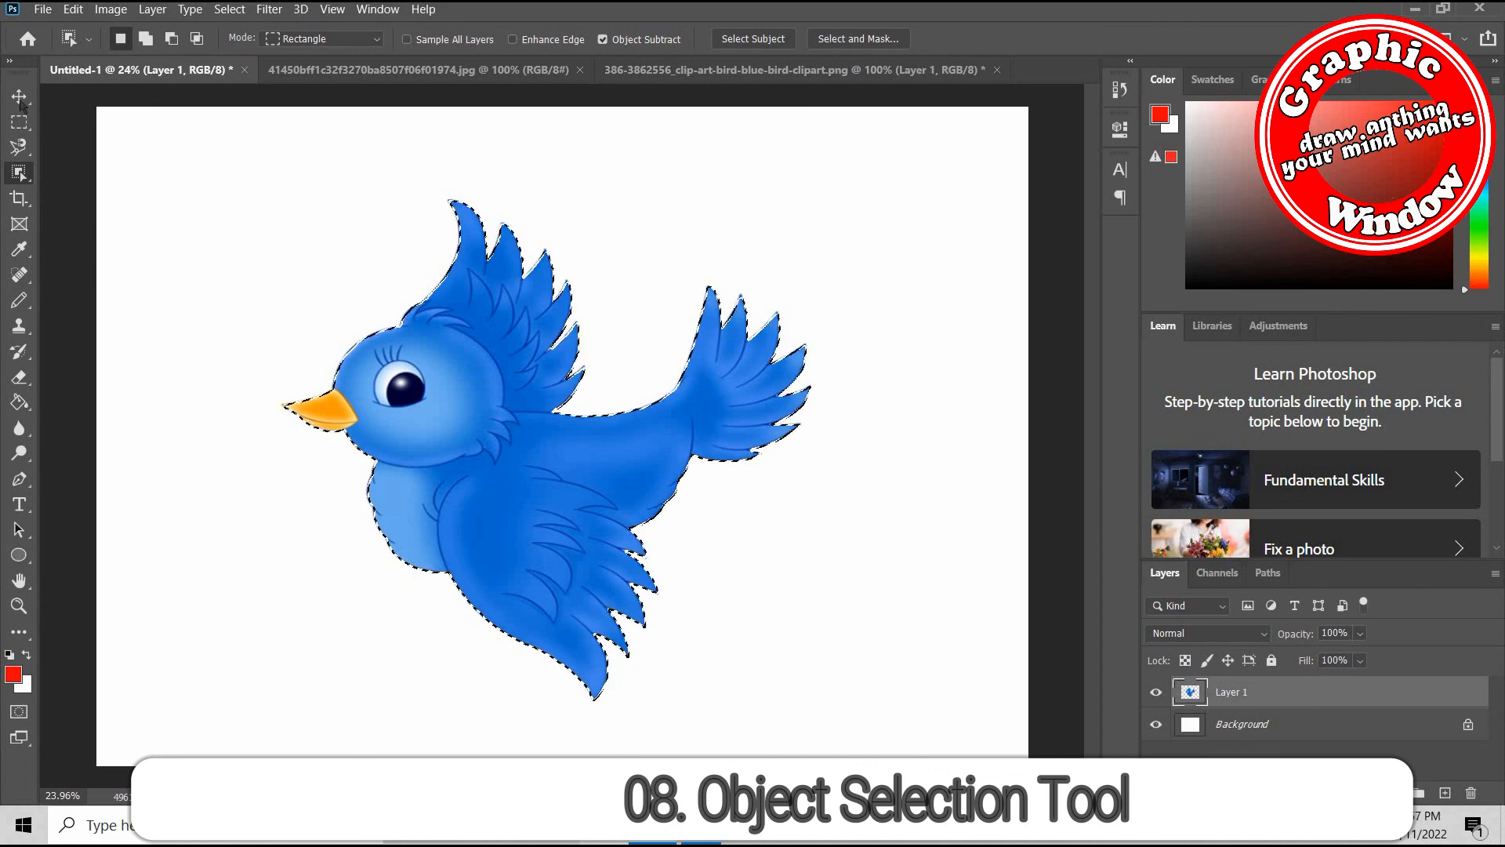
key("v")
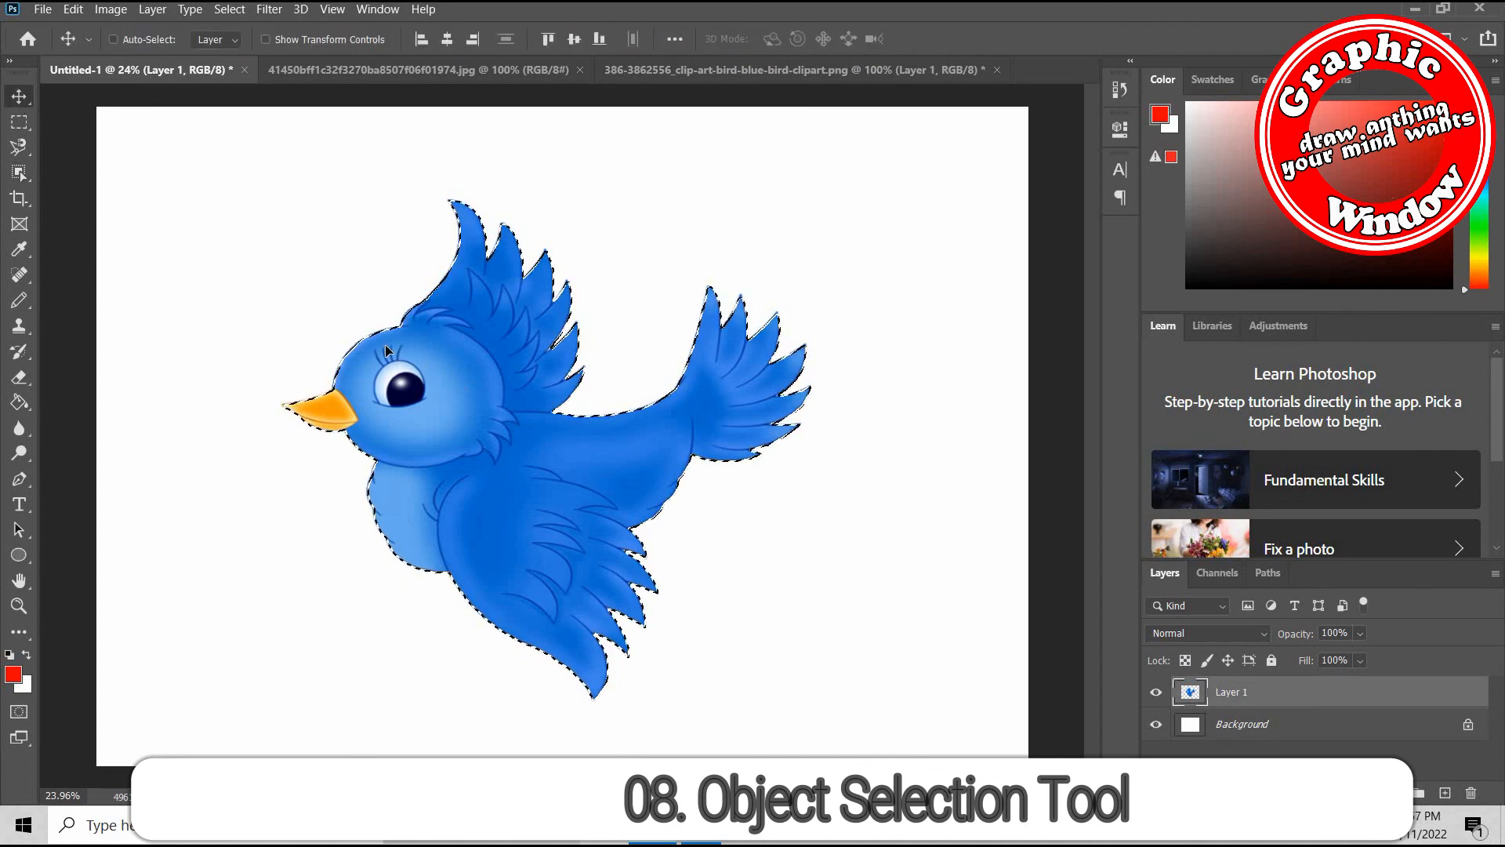
left_click_drag(386, 349, 434, 380)
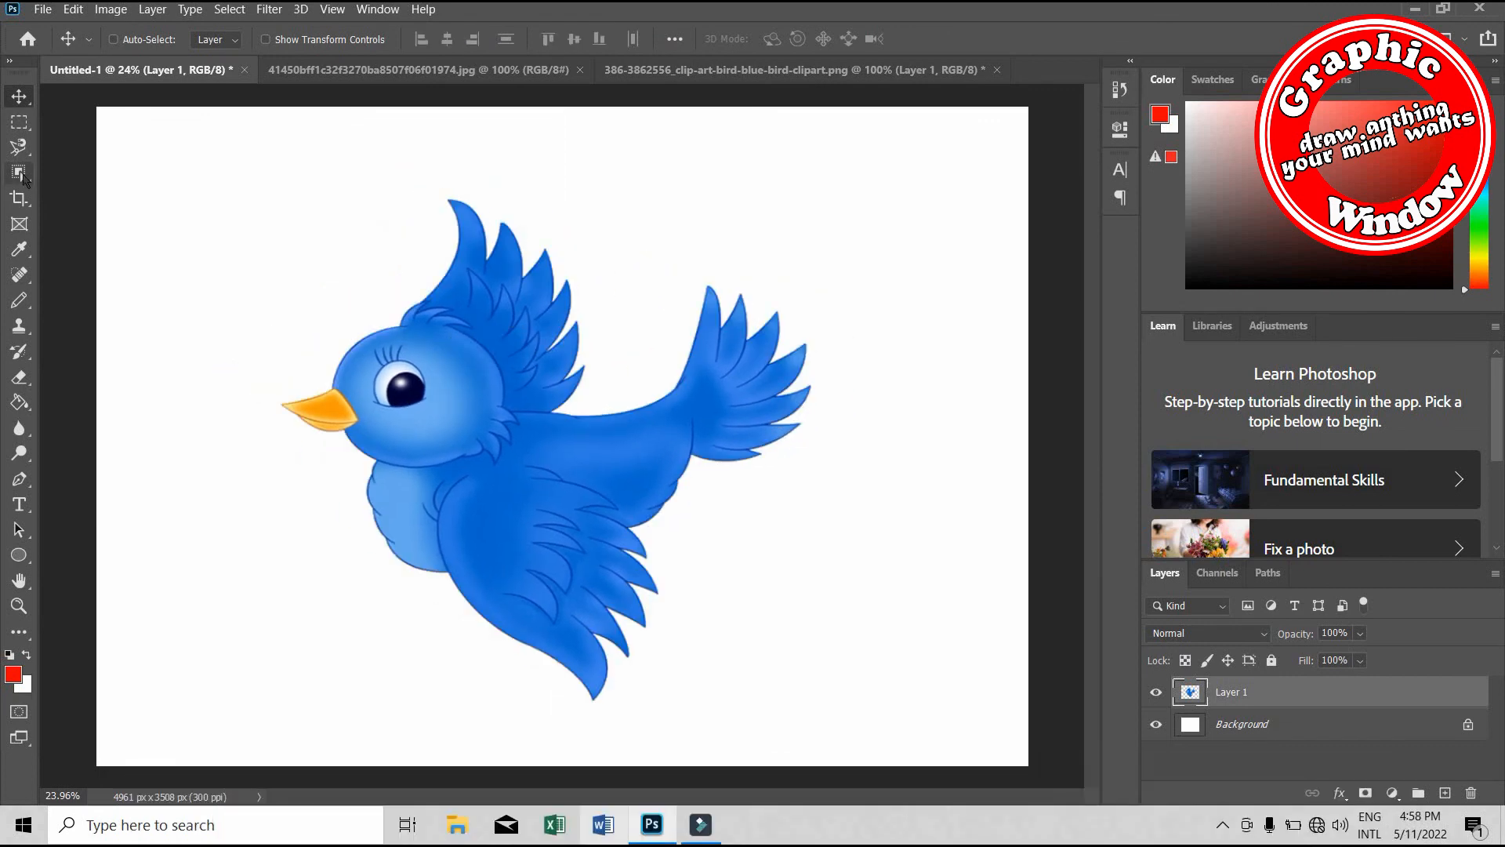
Select the whole bird with the Quick Selection tool and move it up and slightly left
left_click(19, 172)
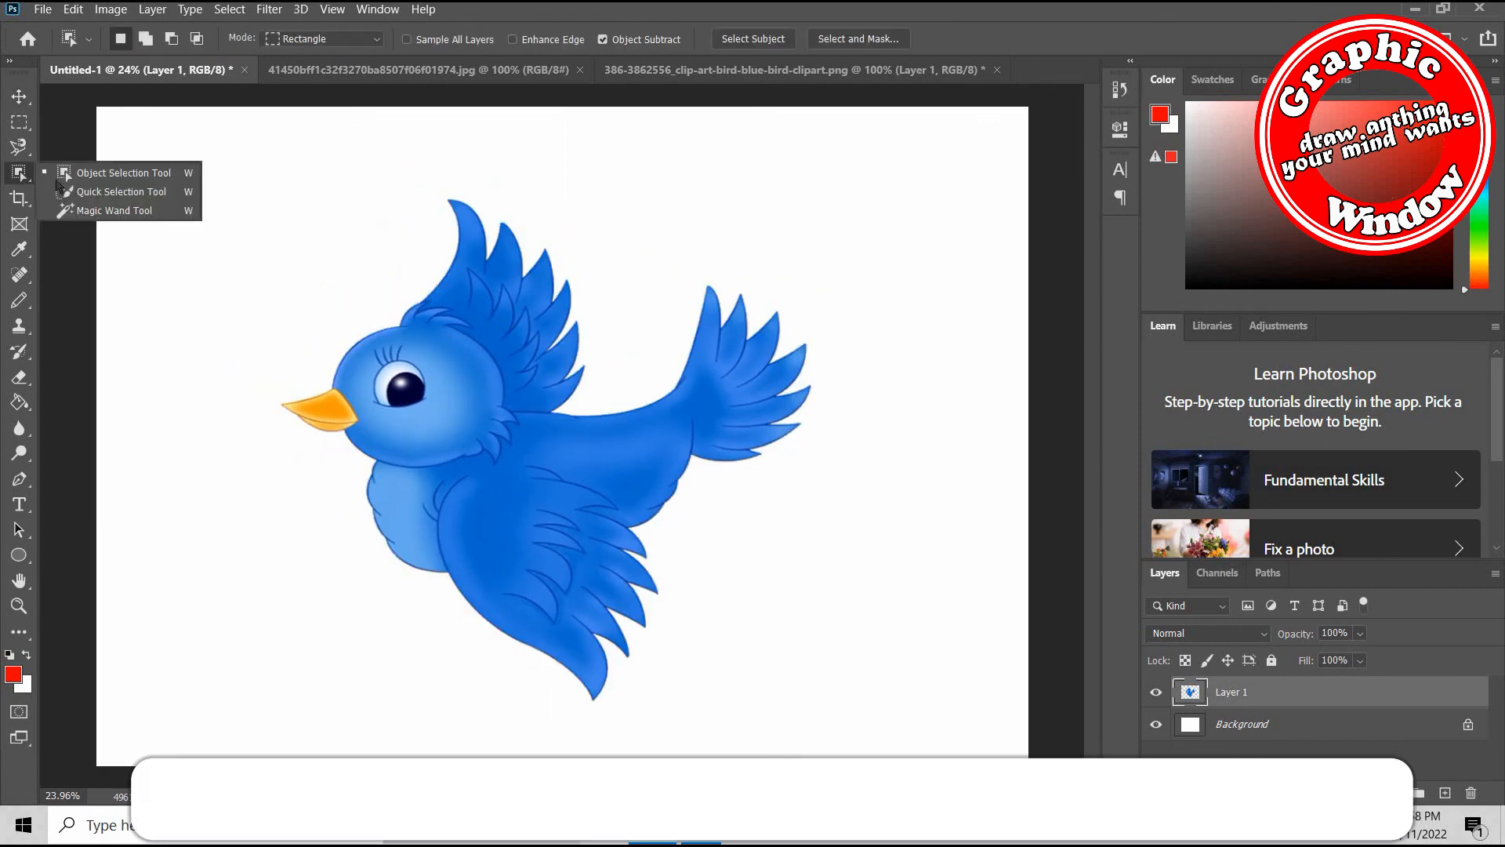
left_click(147, 197)
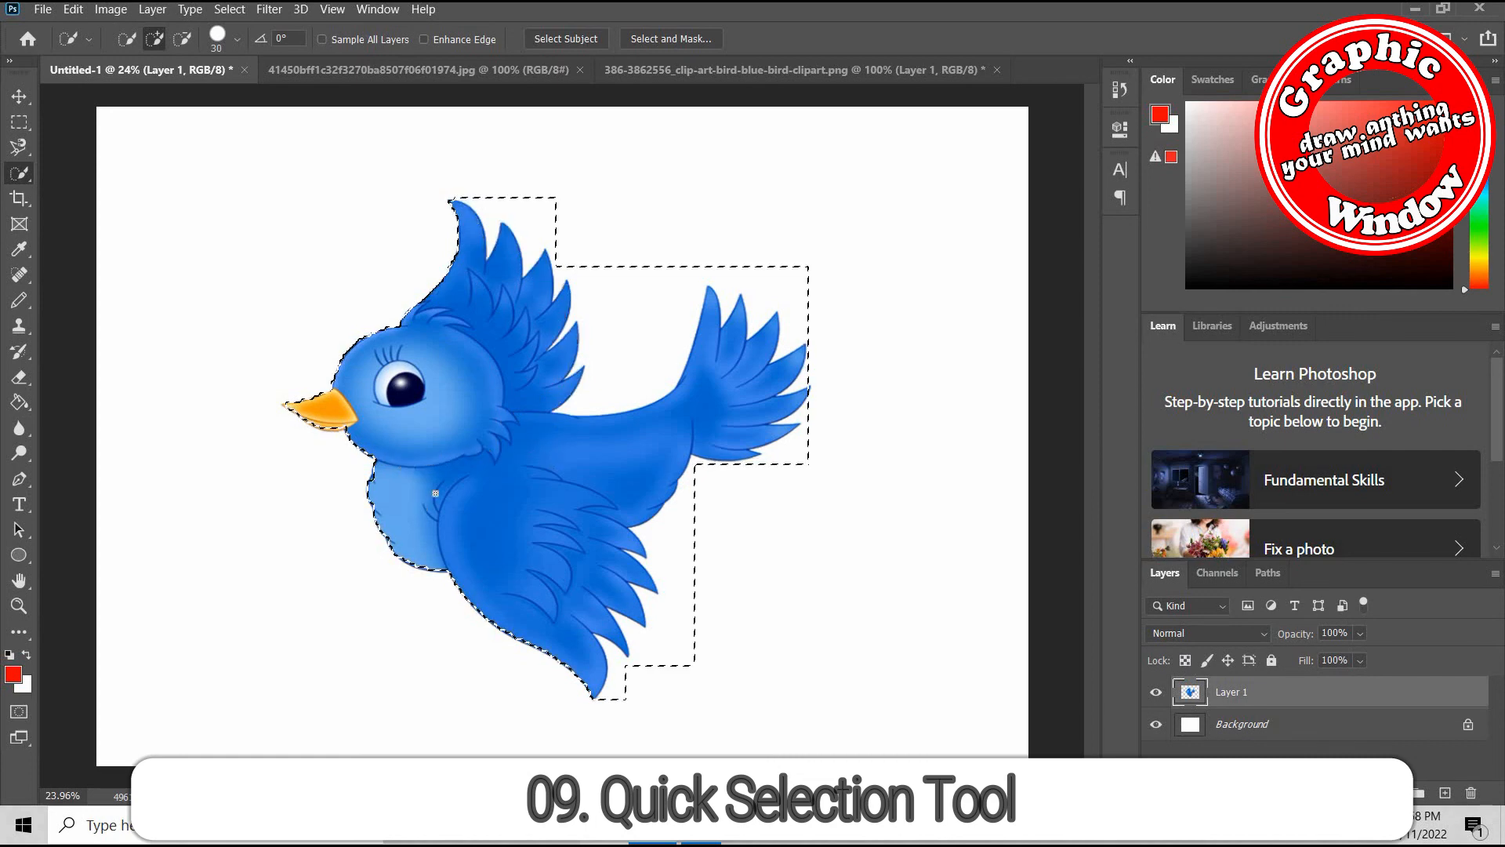
key("v")
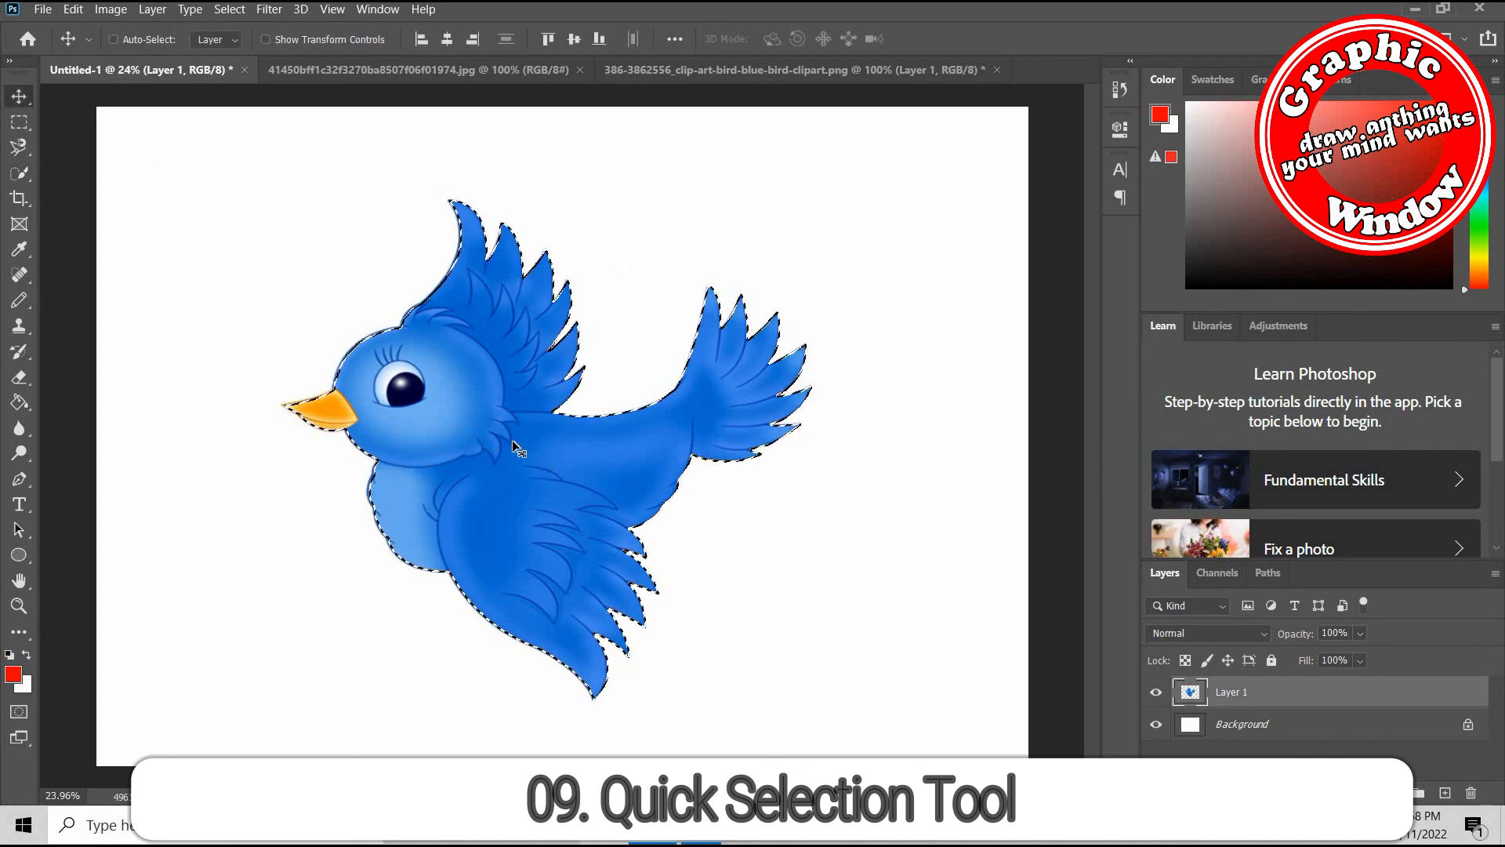
mouse_move(557, 468)
left_mouse_down()
mouse_move(477, 445)
mouse_move(521, 362)
mouse_move(504, 375)
left_mouse_up()
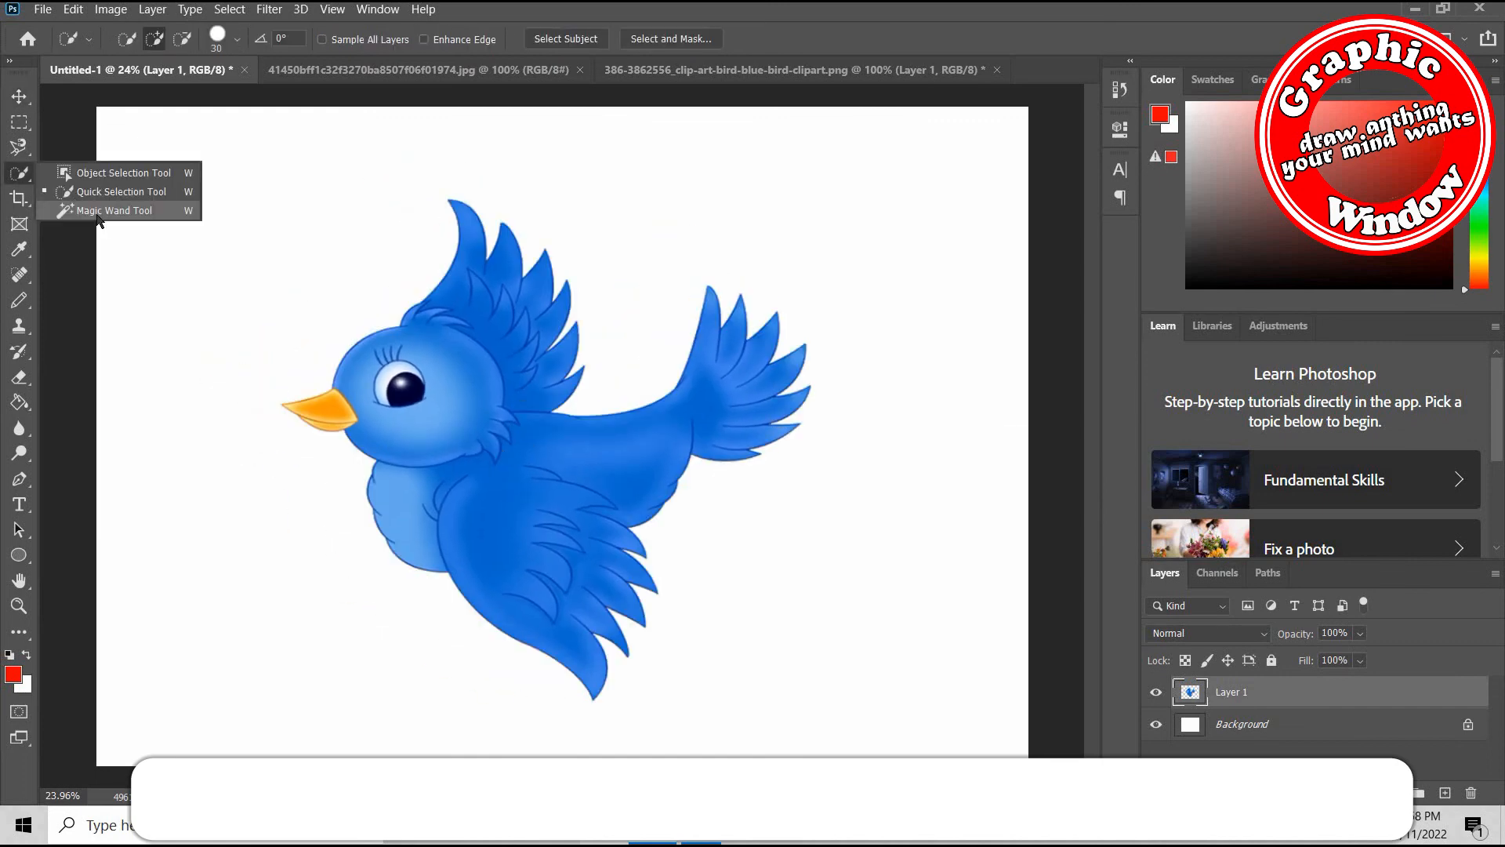
Try the Magic Wand tool on the bird's head, body, raised wing and the light blue area around the eye
left_click(97, 211)
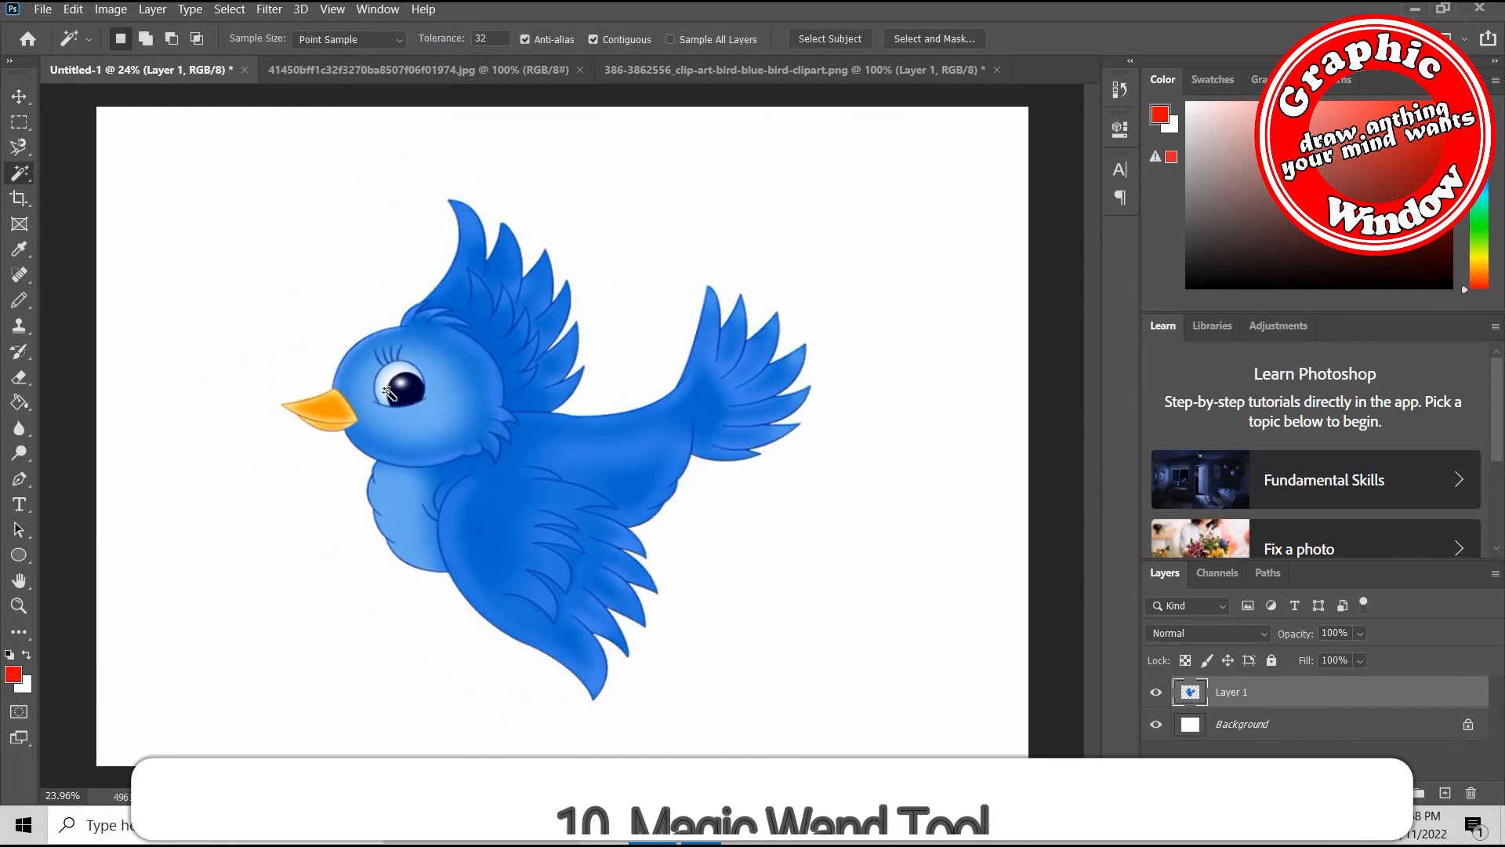
left_click(490, 353)
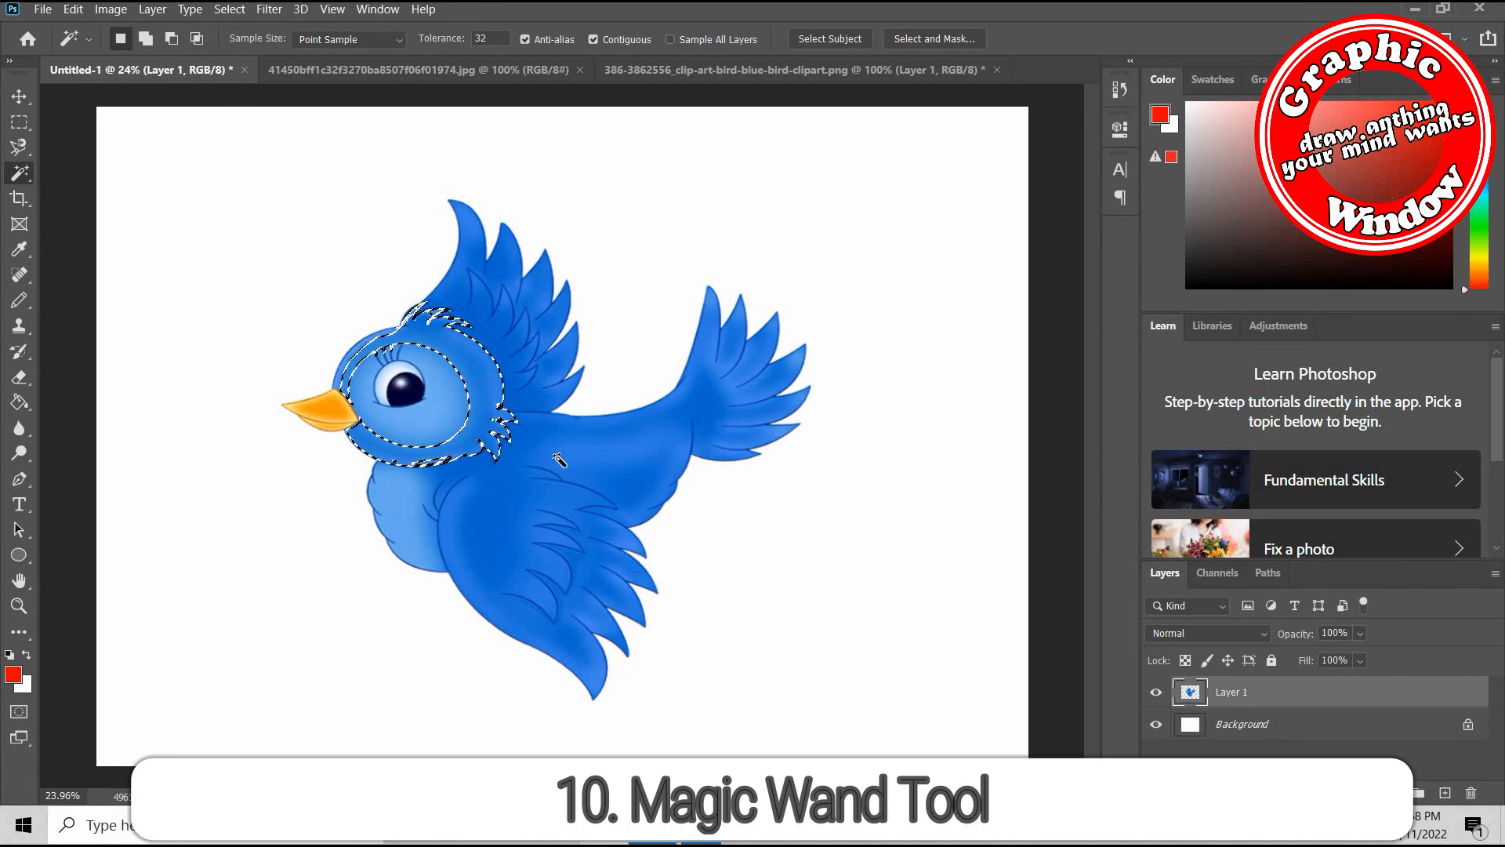
left_click(624, 437)
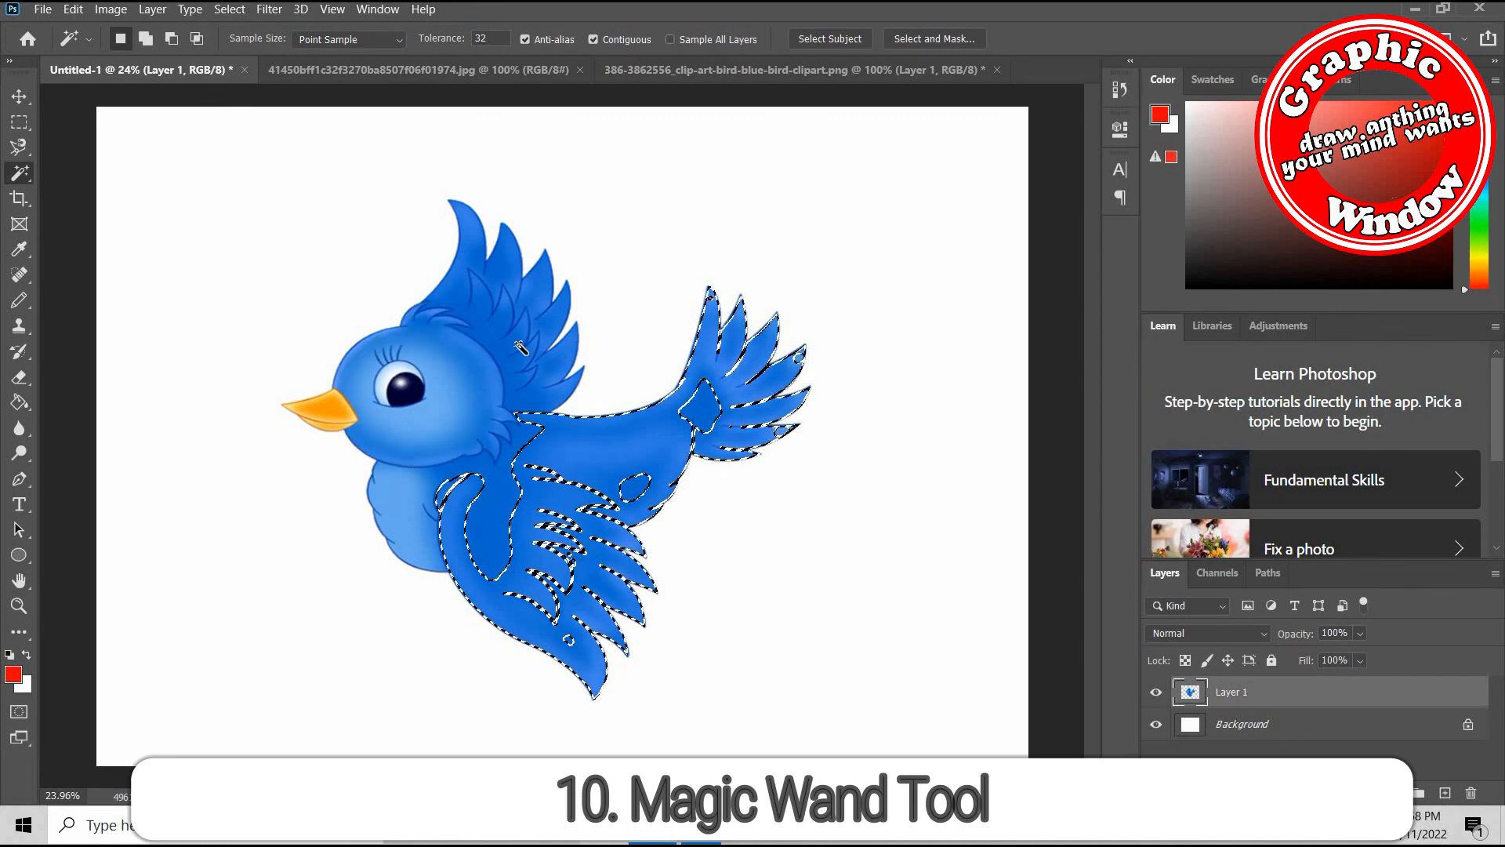
left_click(520, 380)
left_click(447, 414)
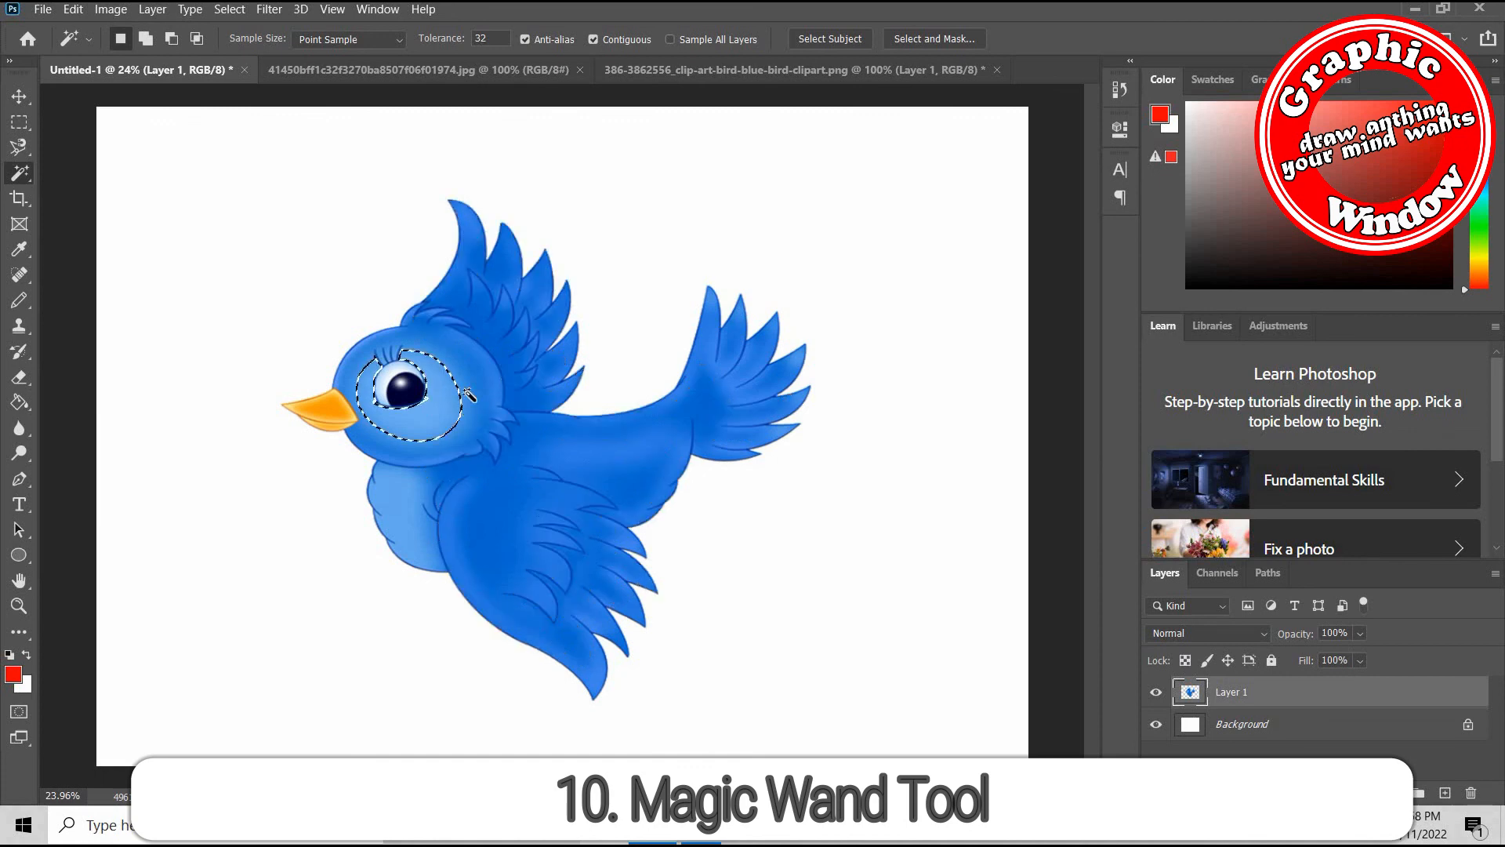
Select the blue fill of the bird's raised wing with the Magic Wand and move it up and right, off its outline
left_click(514, 315)
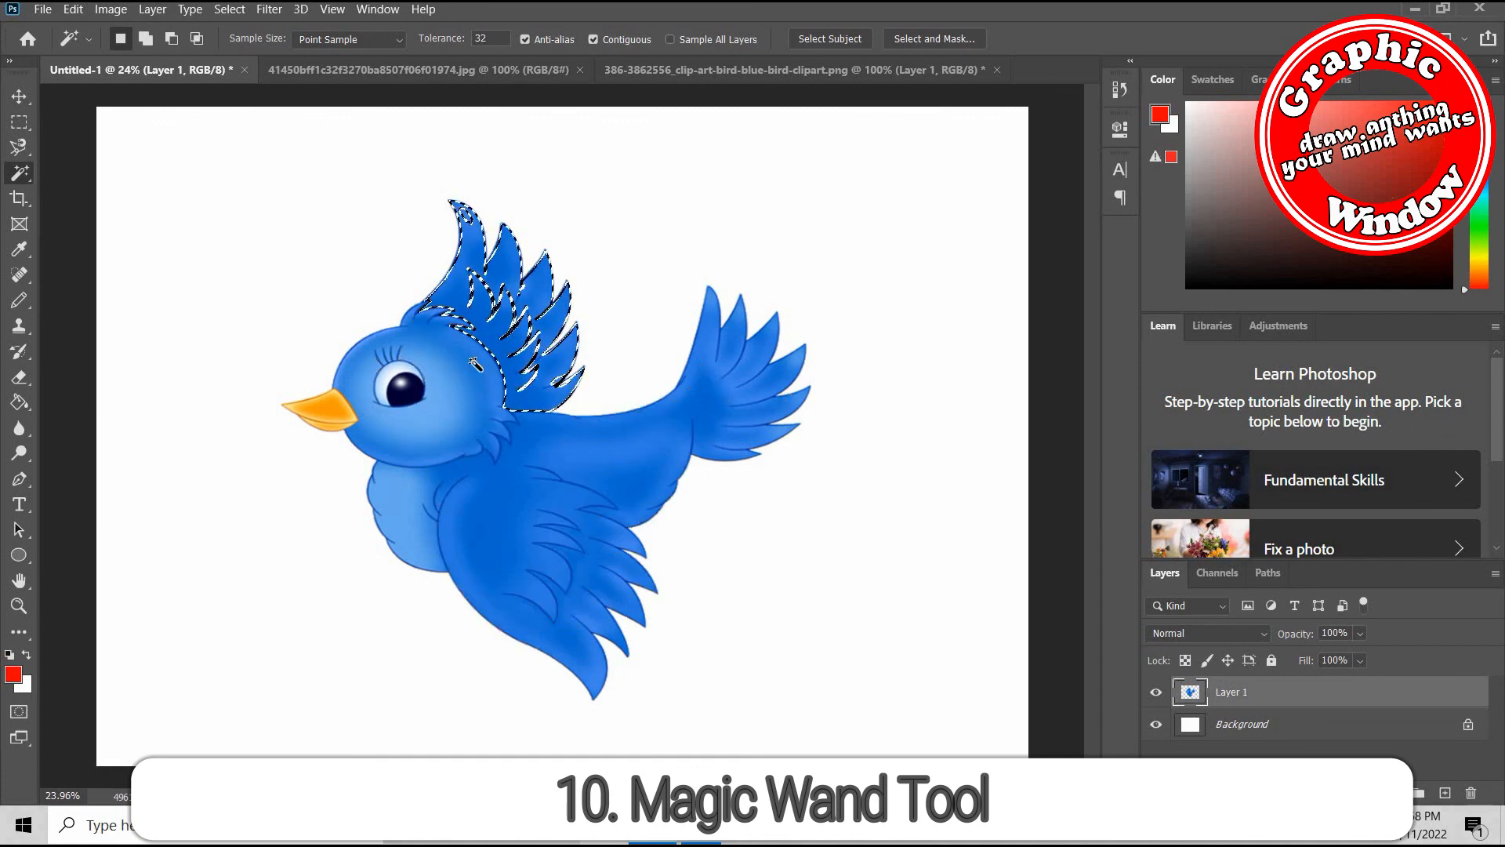
left_click(15, 97)
left_click_drag(518, 347, 639, 257)
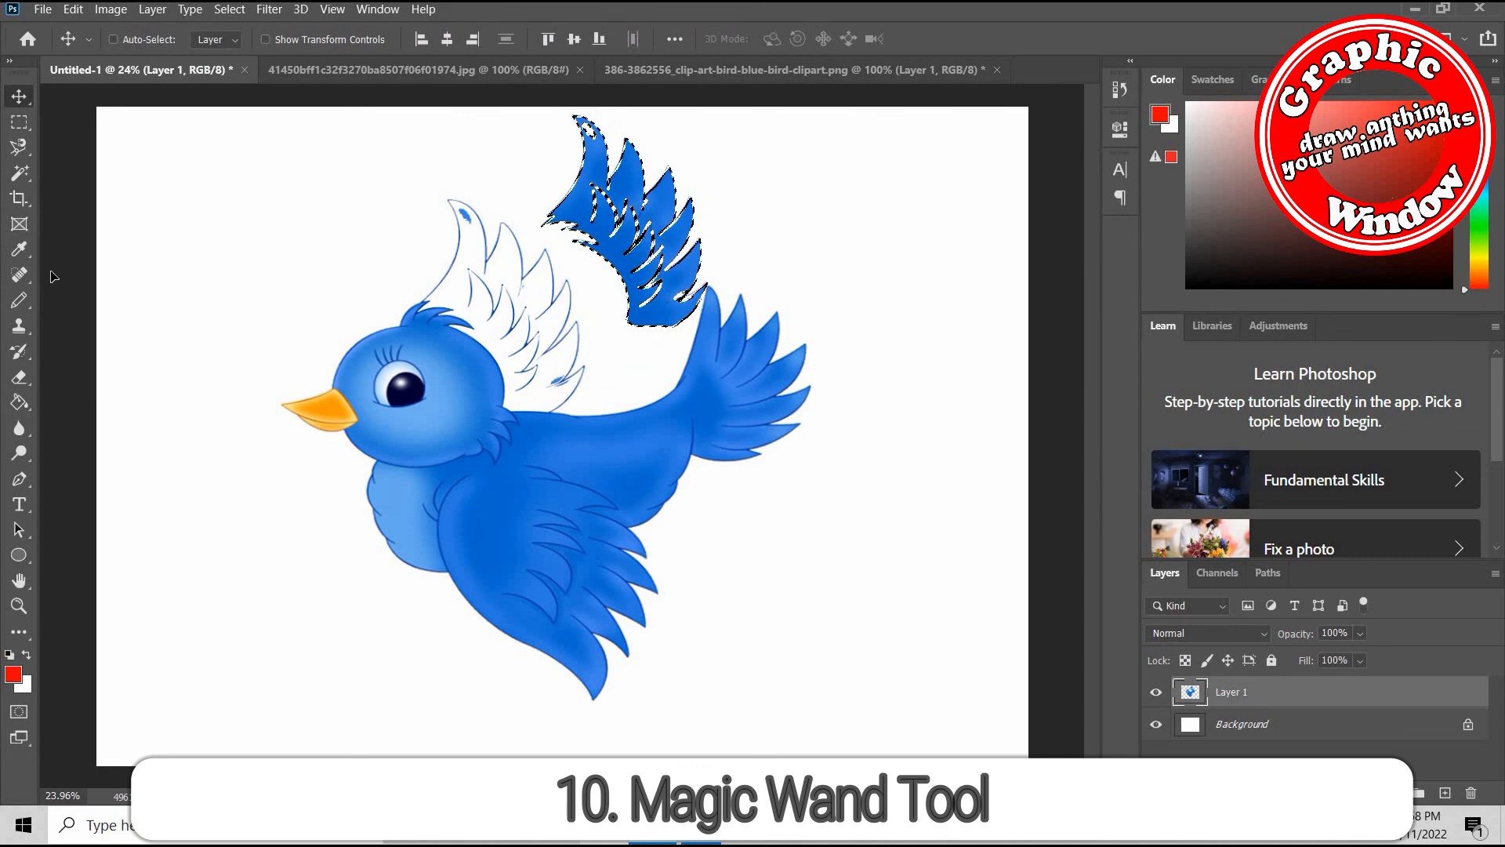
Select the blue fill of the bird's body, lower wing and tail with the Magic Wand and move it down and right
left_click(21, 174)
left_click(514, 506)
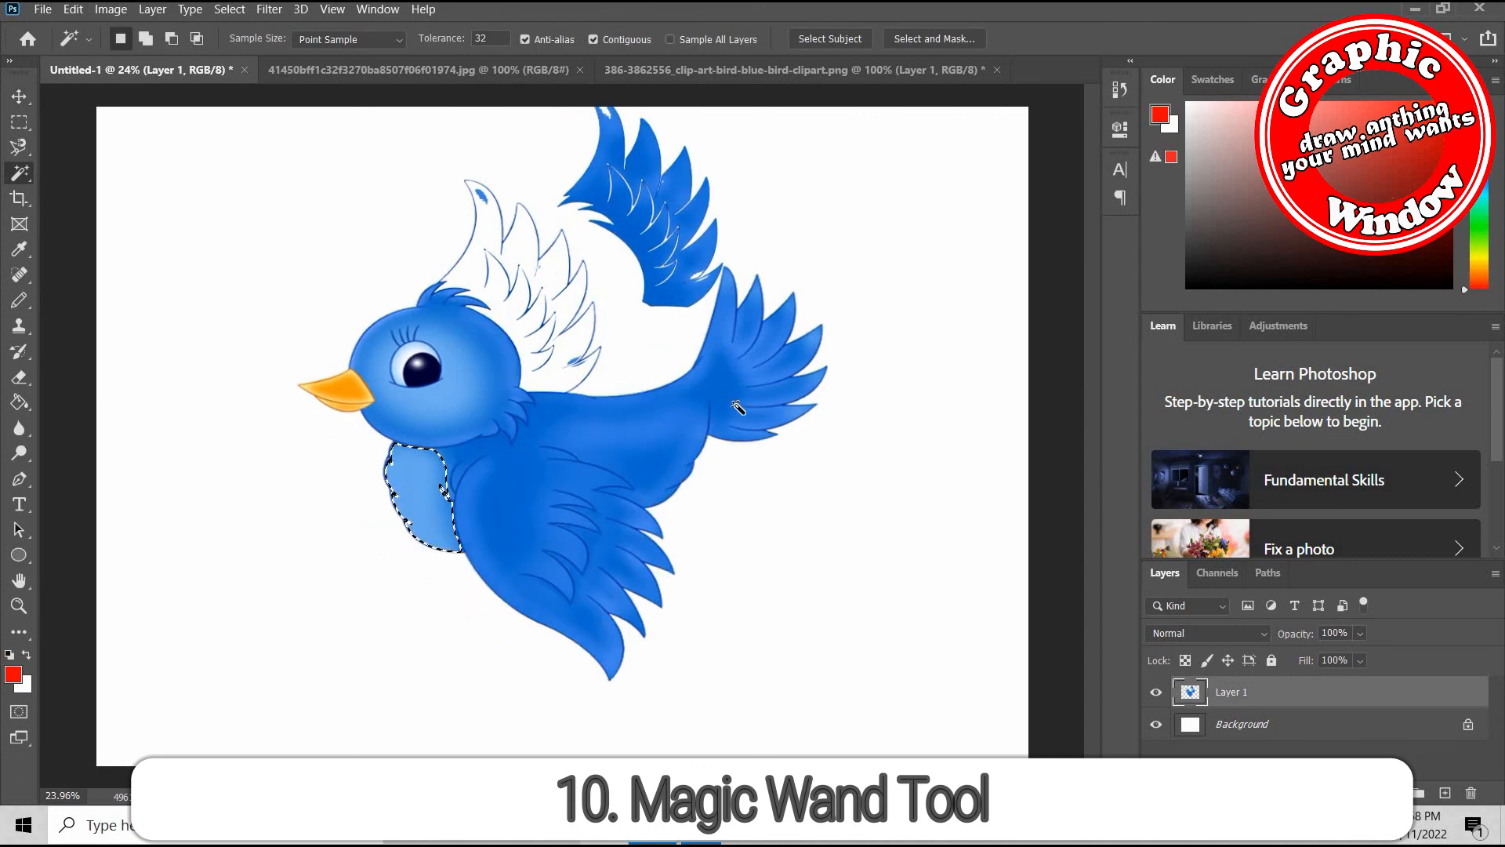
left_click(19, 96)
left_click_drag(727, 514, 898, 582)
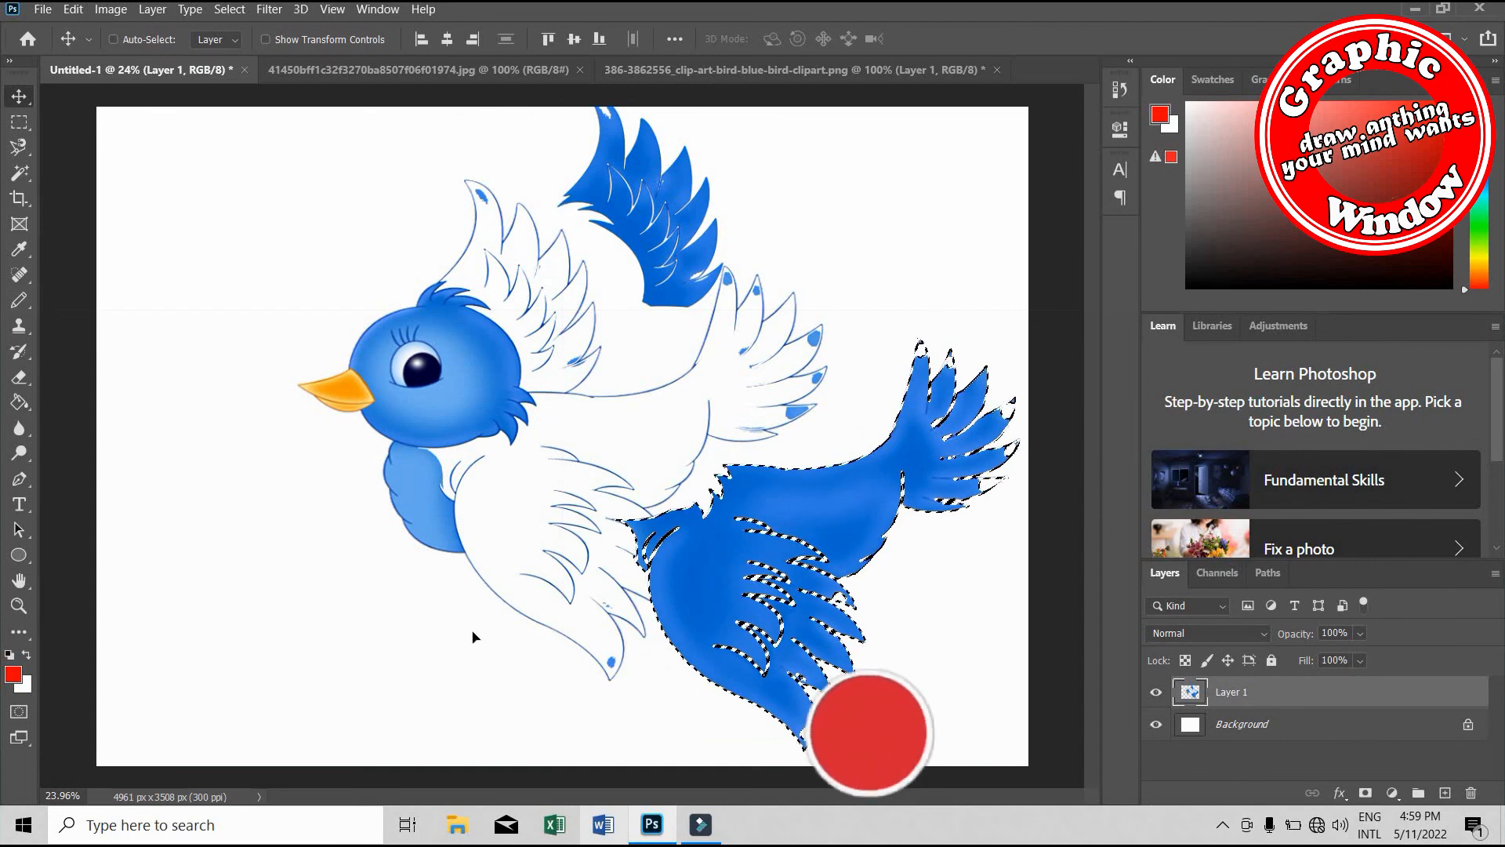
Switch back to the Magic Wand tool
left_click(19, 174)
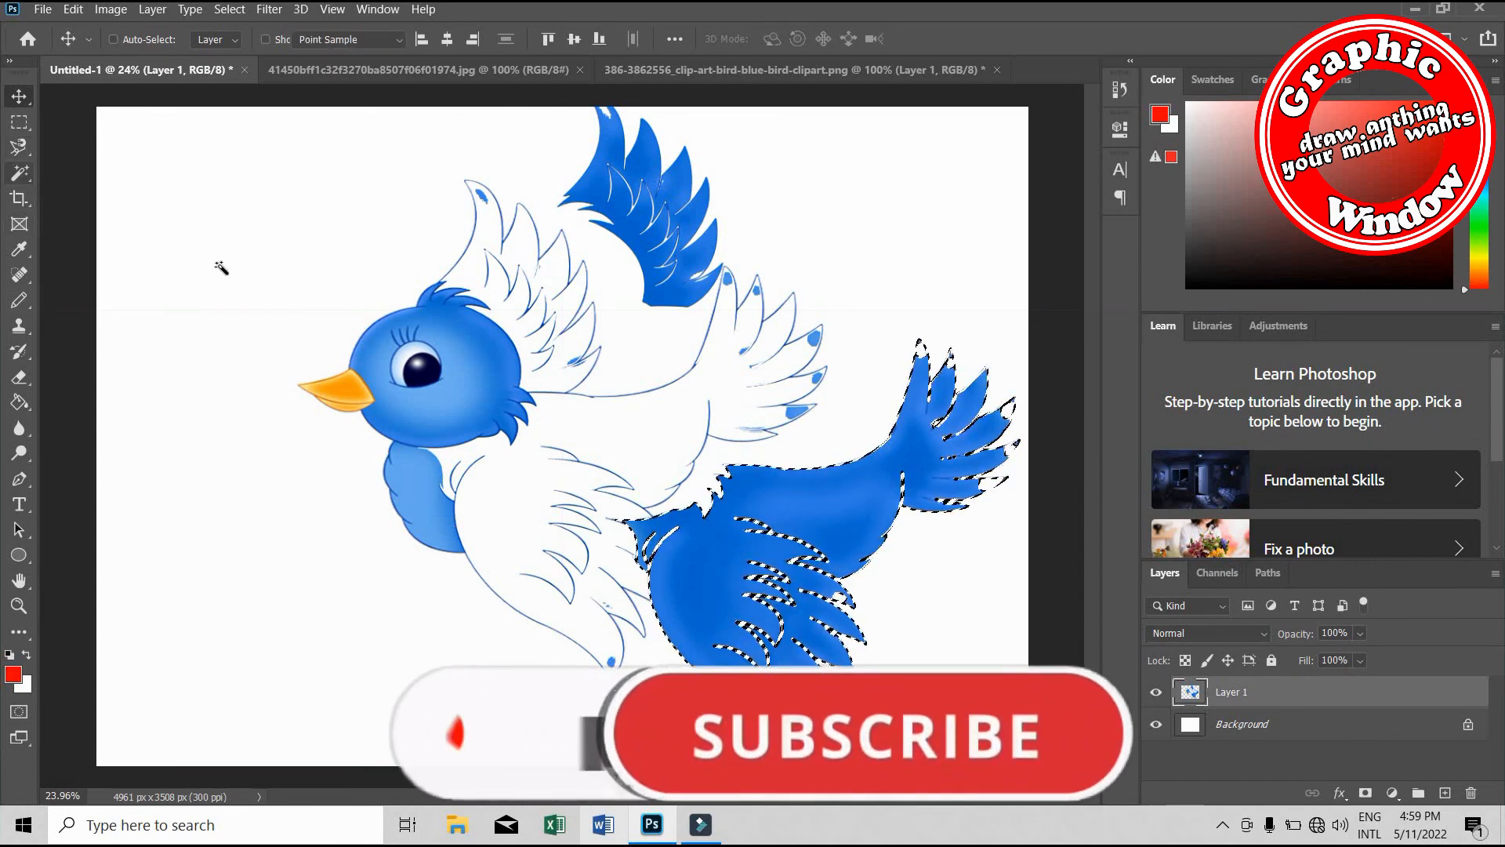